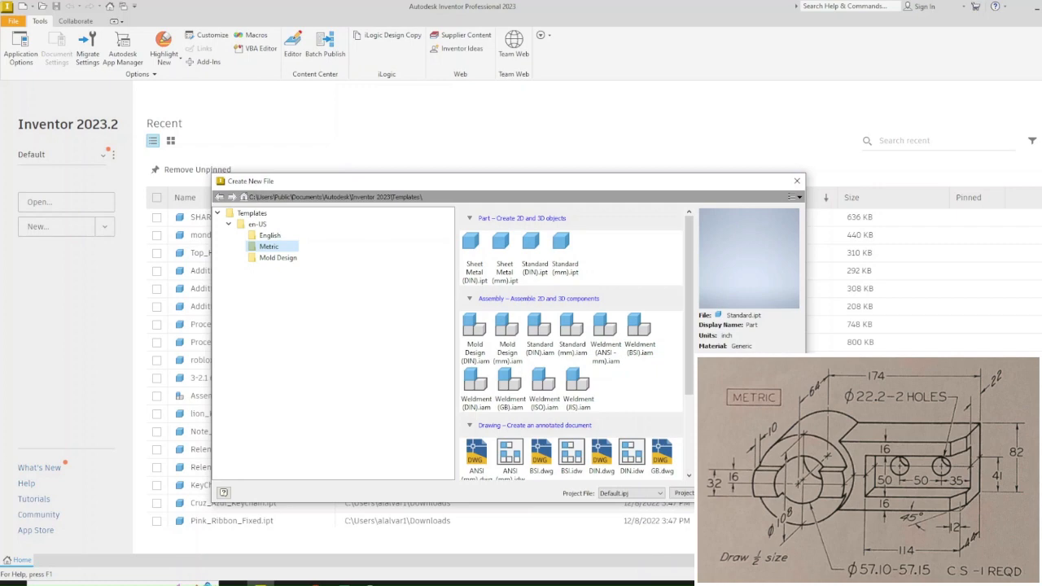
- Create a new part from the Standard (mm).ipt template and start a 2D sketch on the front origin plane
{"action": "double_click", "coordinate": [563, 263]}
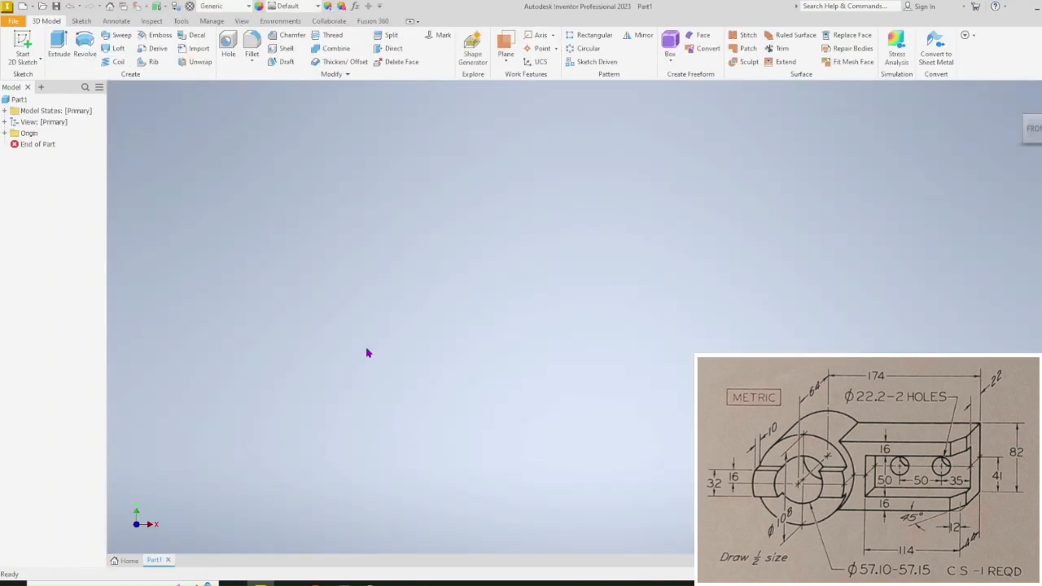
{"action": "left_click", "coordinate": [23, 42]}
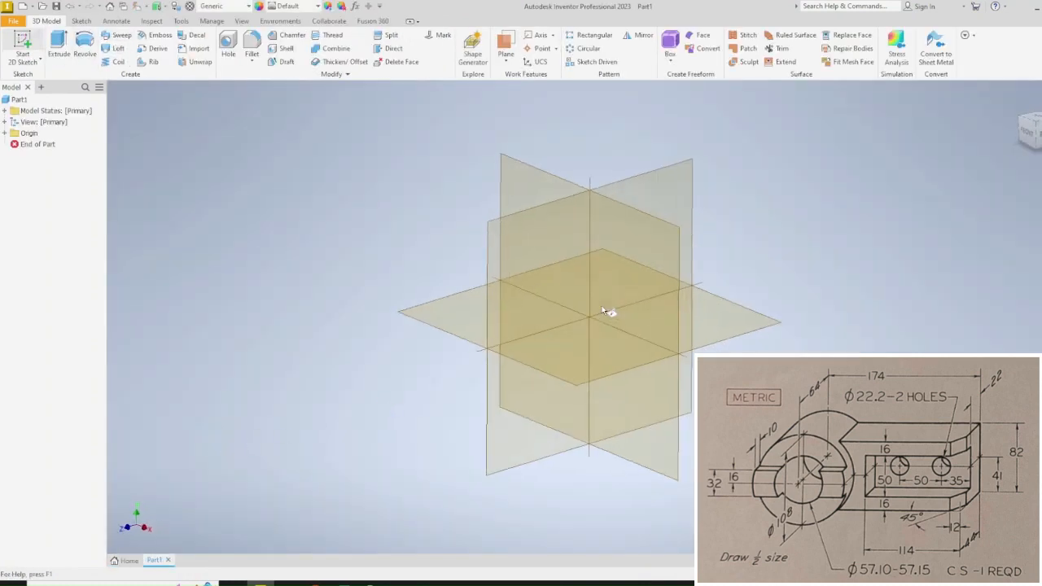
{"action": "left_click", "coordinate": [532, 180]}
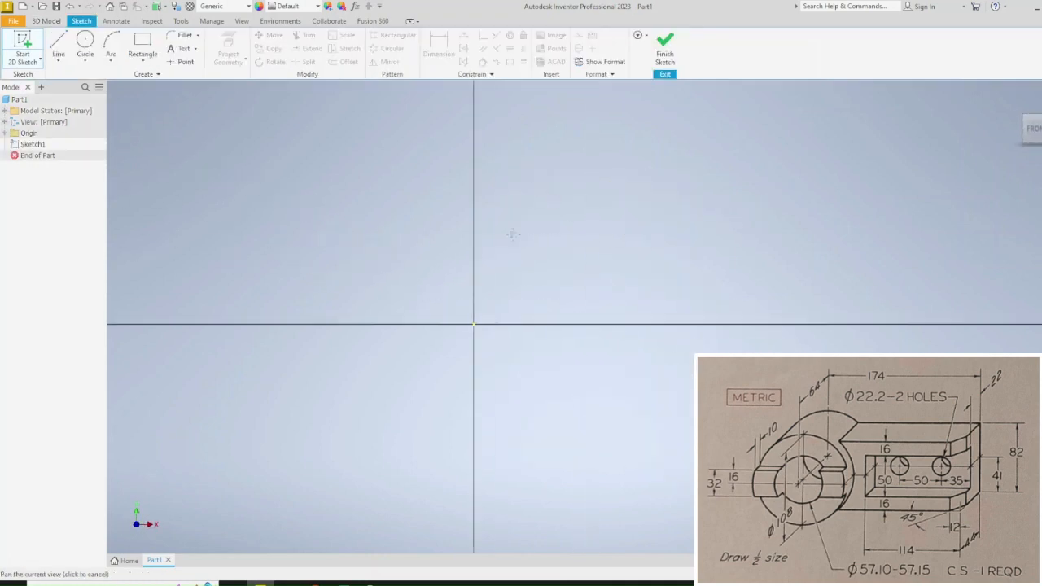
- Draw a circle about 23 mm in diameter centred on the sketch origin
{"action": "left_click", "coordinate": [85, 42]}
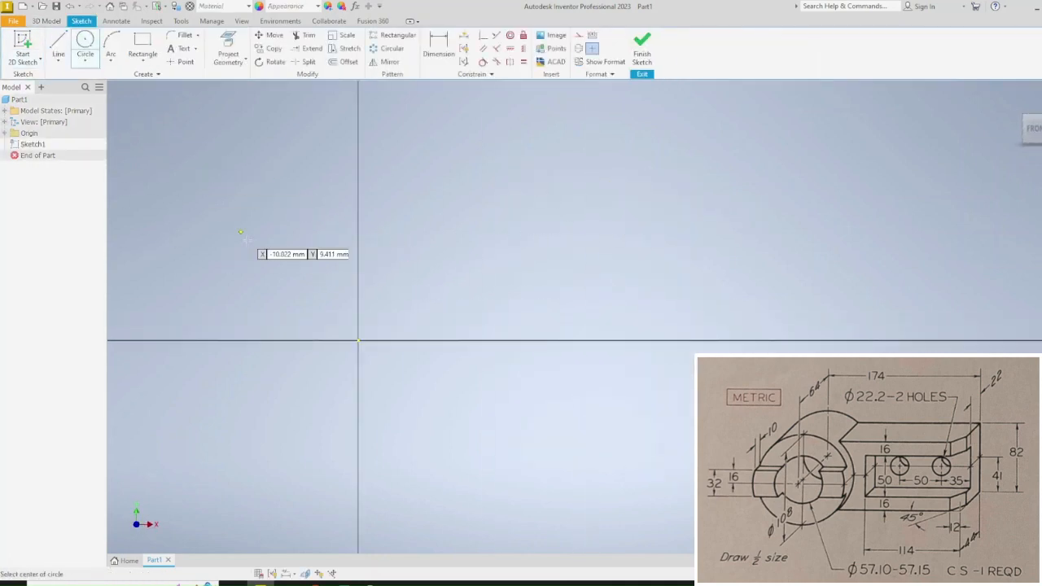
{"action": "left_click", "coordinate": [358, 340]}
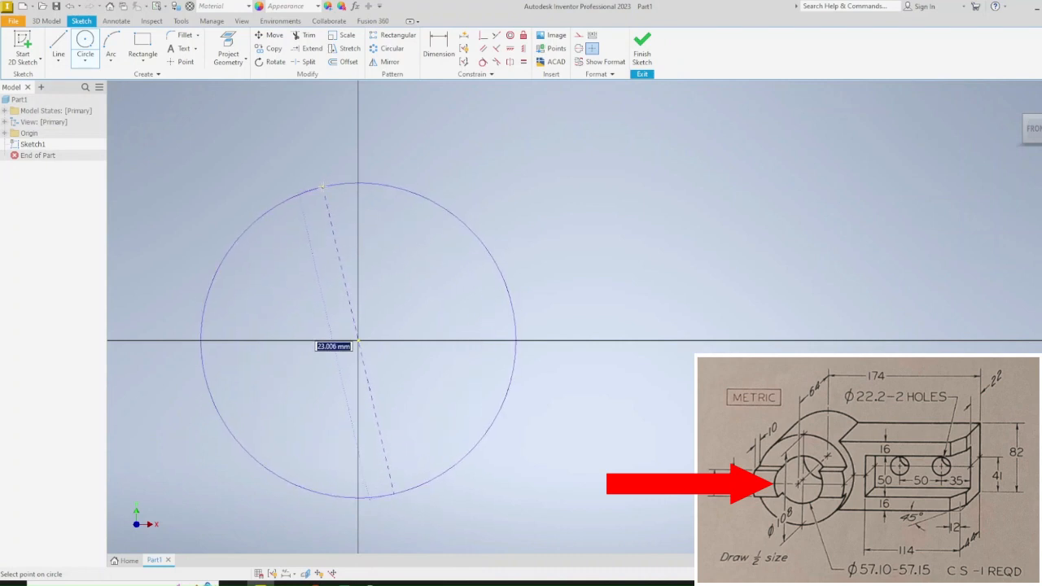
{"action": "left_click", "coordinate": [322, 187]}
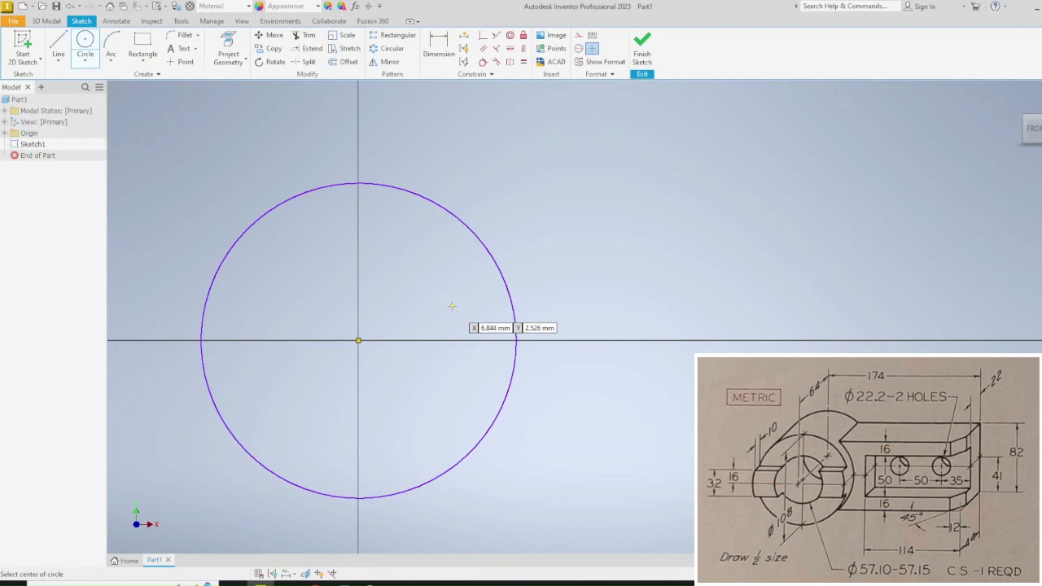
- Dimension the circle's diameter as 108 mm
{"action": "key", "text": "Escape"}
{"action": "key", "text": "d"}
{"action": "left_click", "coordinate": [453, 209]}
{"action": "left_click", "coordinate": [389, 240]}
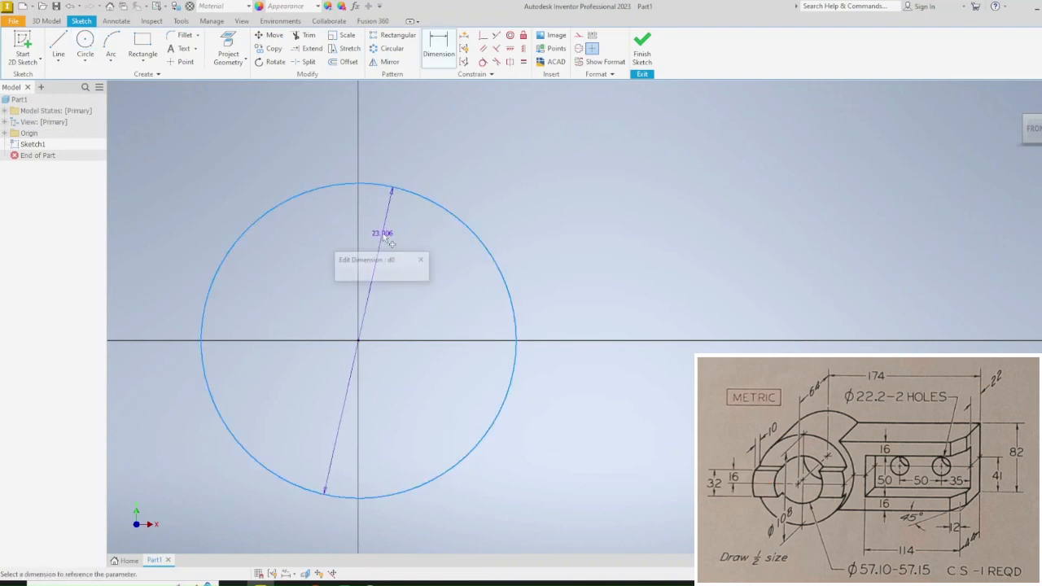
{"action": "type", "text": "108"}
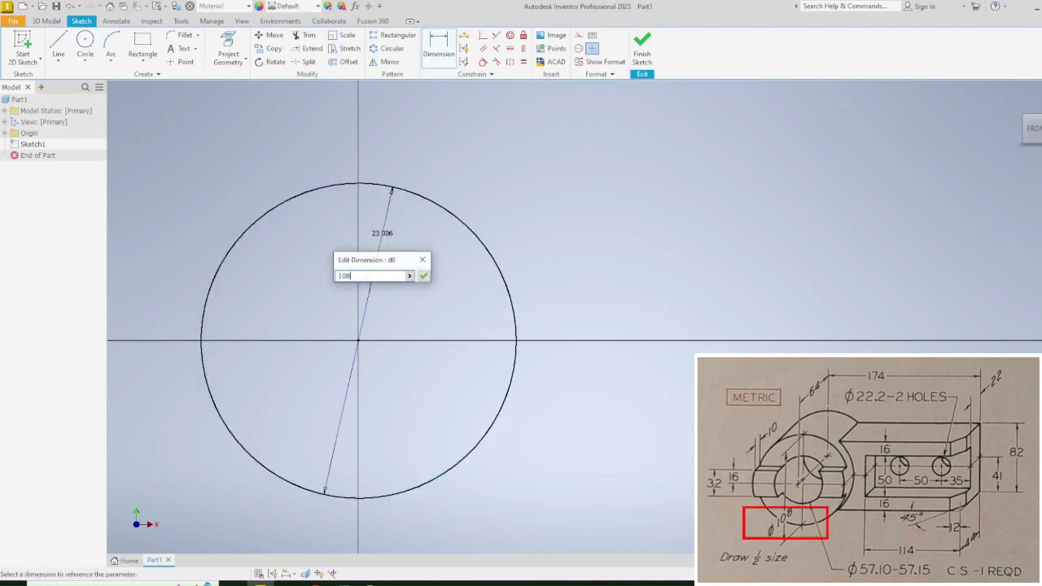
{"action": "key", "text": "Return"}
- Draw a rectangle about 116 mm wide that starts inside the circle and extends past its right side
{"action": "scroll", "coordinate": [402, 302], "scroll_direction": "down", "scroll_amount": 6}
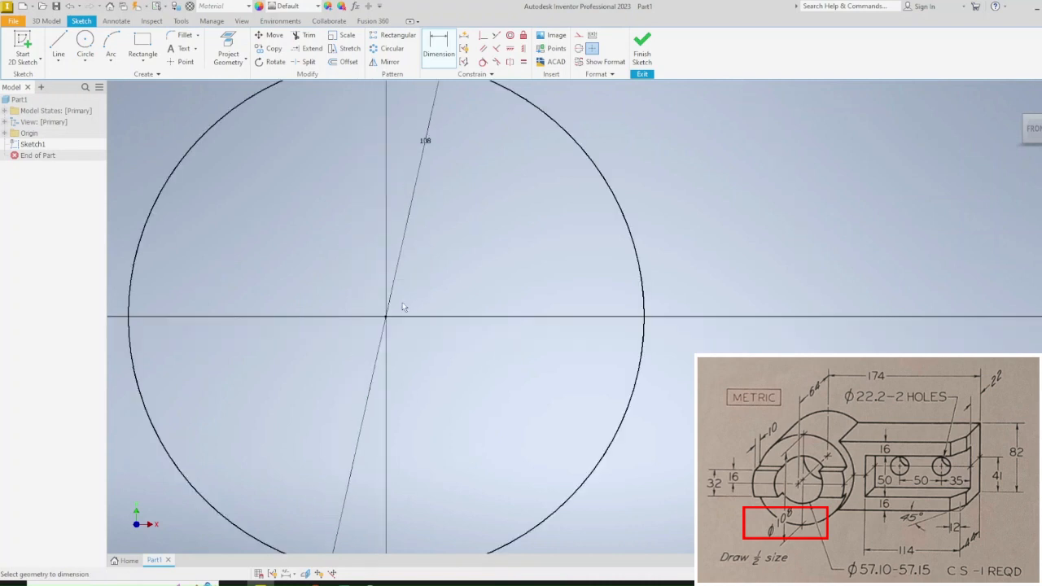
{"action": "scroll", "coordinate": [405, 251], "scroll_direction": "up", "scroll_amount": 2}
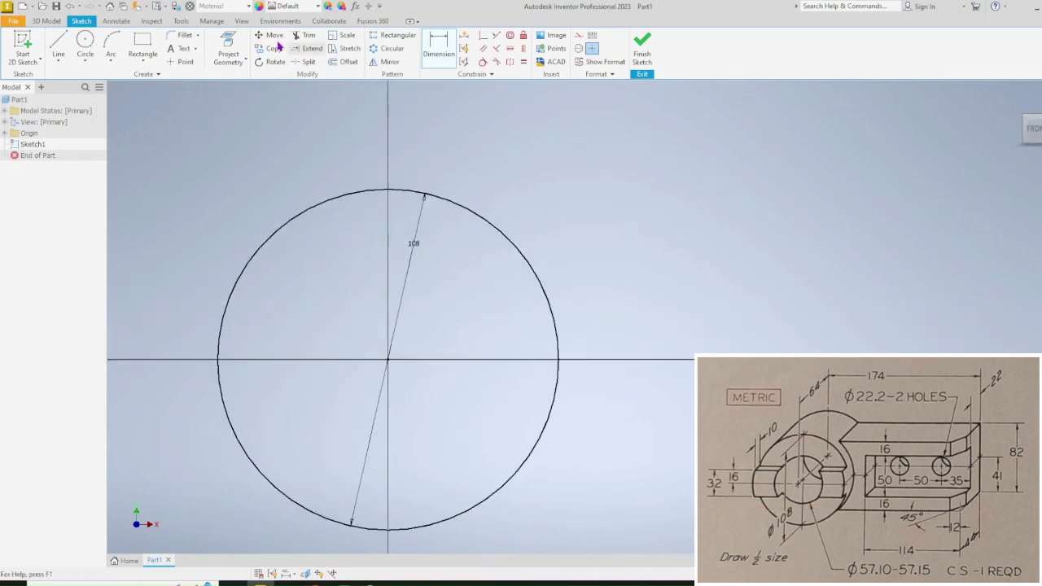
{"action": "left_click", "coordinate": [142, 44]}
{"action": "left_click", "coordinate": [476, 280]}
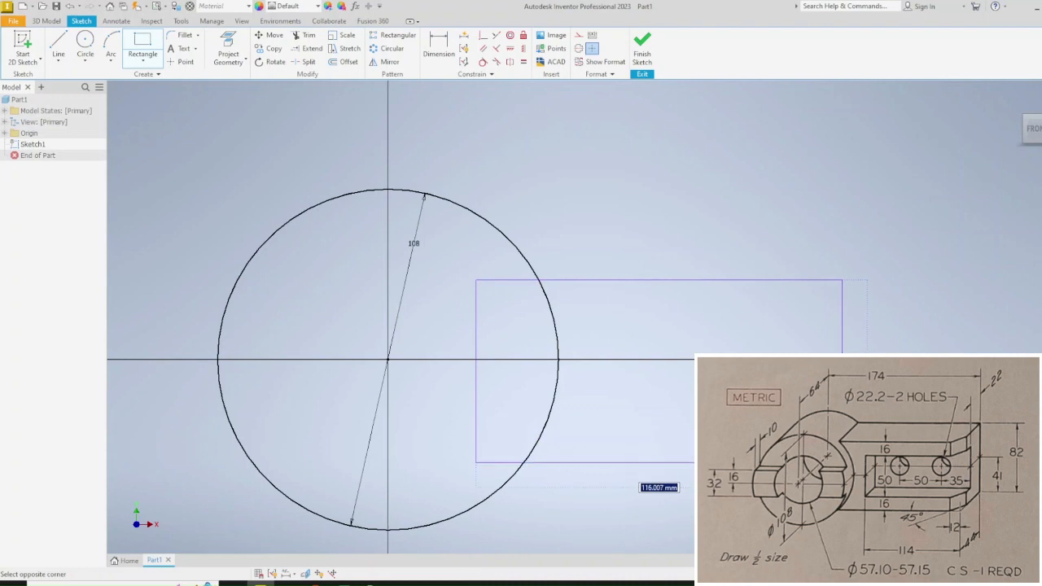
{"action": "left_click", "coordinate": [844, 462]}
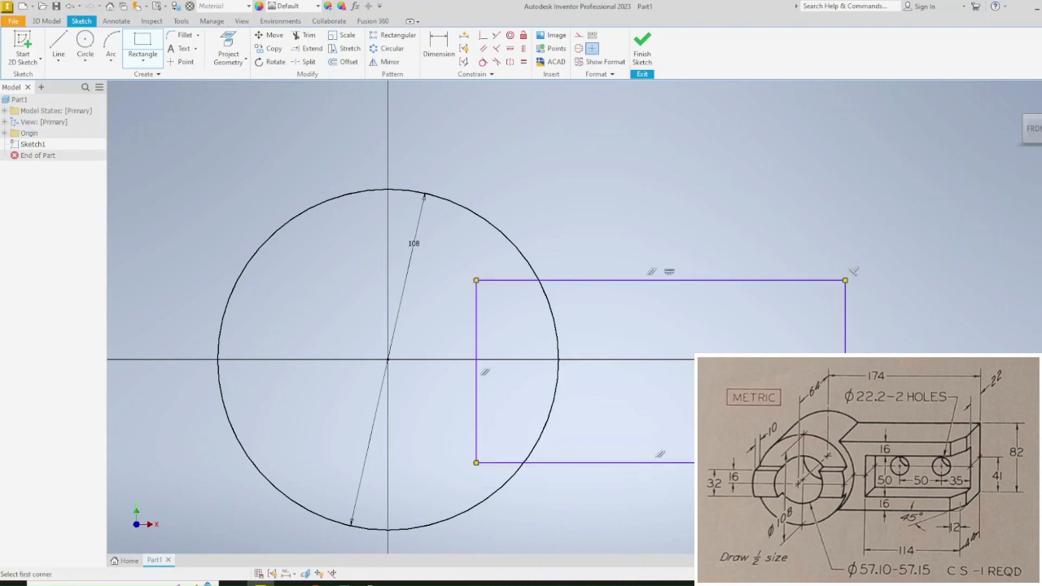
- Constrain the rectangle's upper-left and lower-left corners coincident with the circle
{"action": "left_click", "coordinate": [482, 39]}
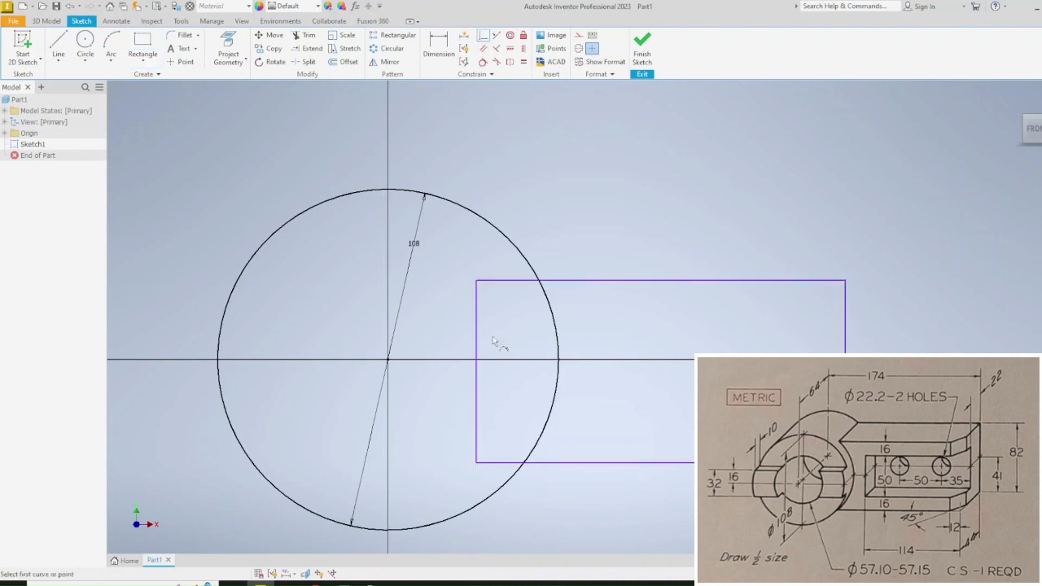
{"action": "left_click", "coordinate": [478, 291]}
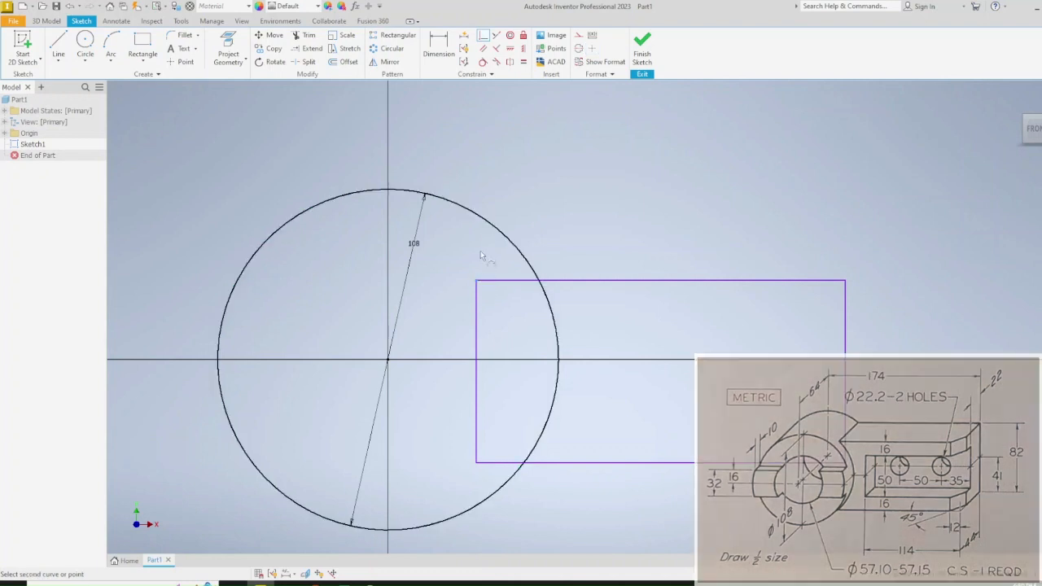
{"action": "left_click", "coordinate": [495, 233]}
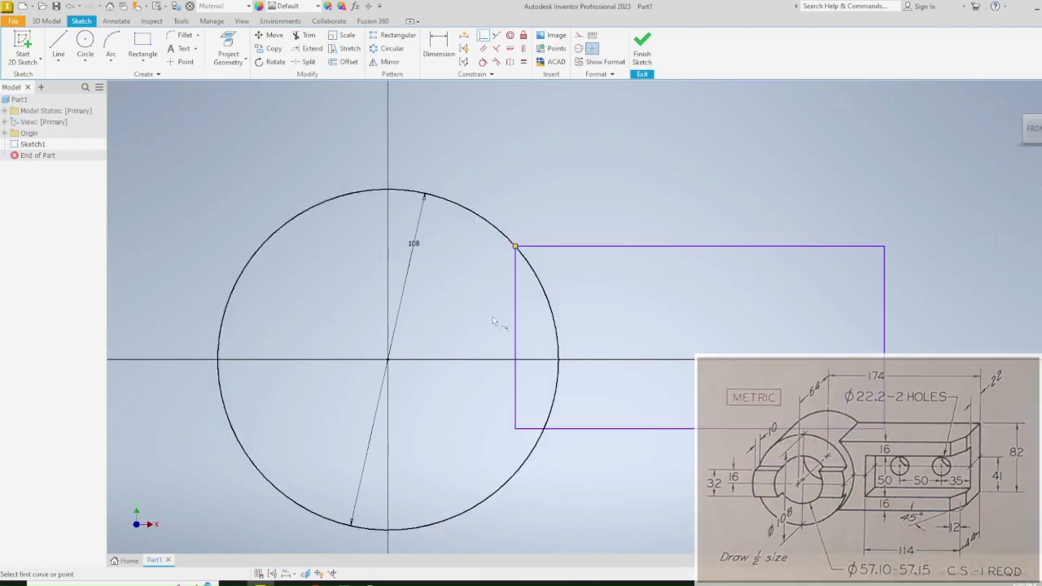
{"action": "left_click", "coordinate": [515, 428]}
{"action": "left_click", "coordinate": [528, 456]}
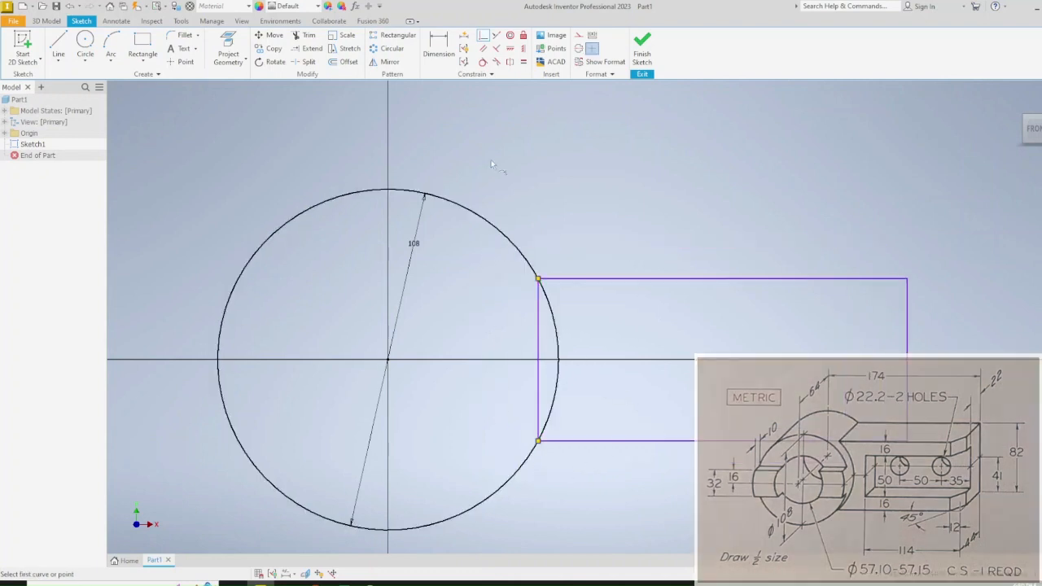
- Dimension the distance from the circle's centre to the rectangle's right edge as 174 mm
{"action": "left_click", "coordinate": [439, 46]}
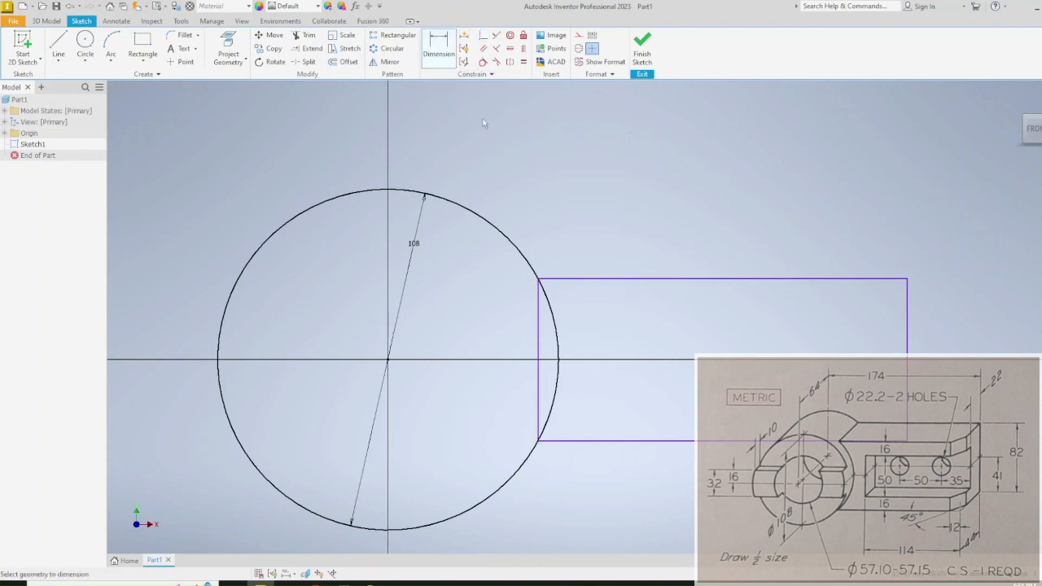
{"action": "left_click", "coordinate": [907, 321]}
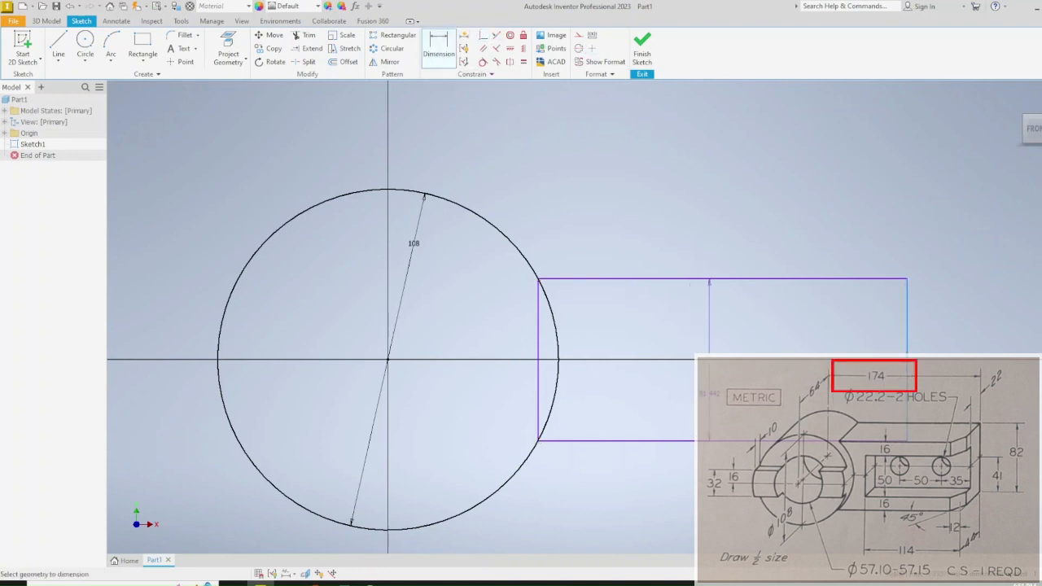
{"action": "left_click", "coordinate": [389, 359]}
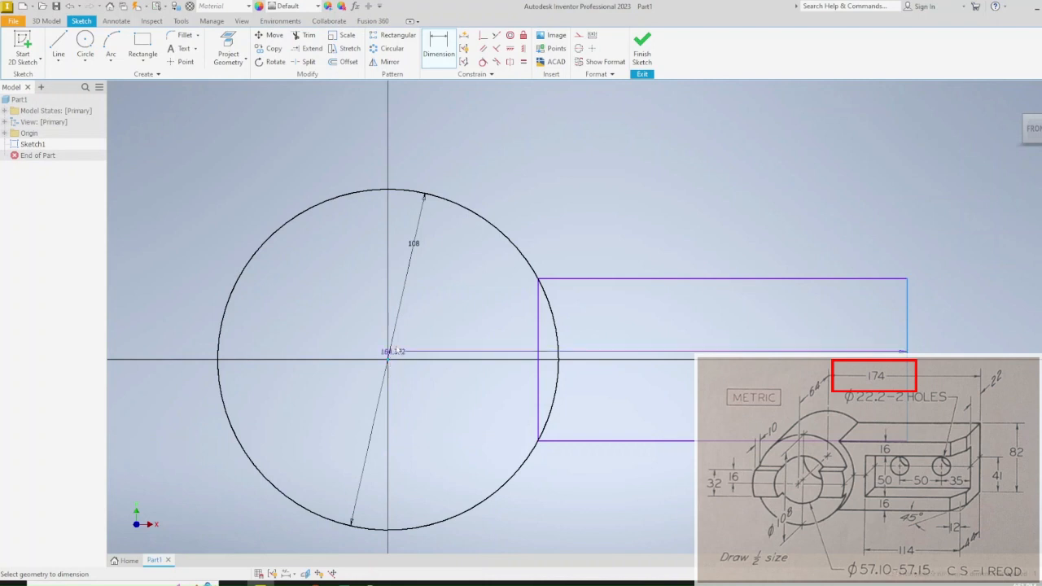
{"action": "left_click", "coordinate": [447, 130]}
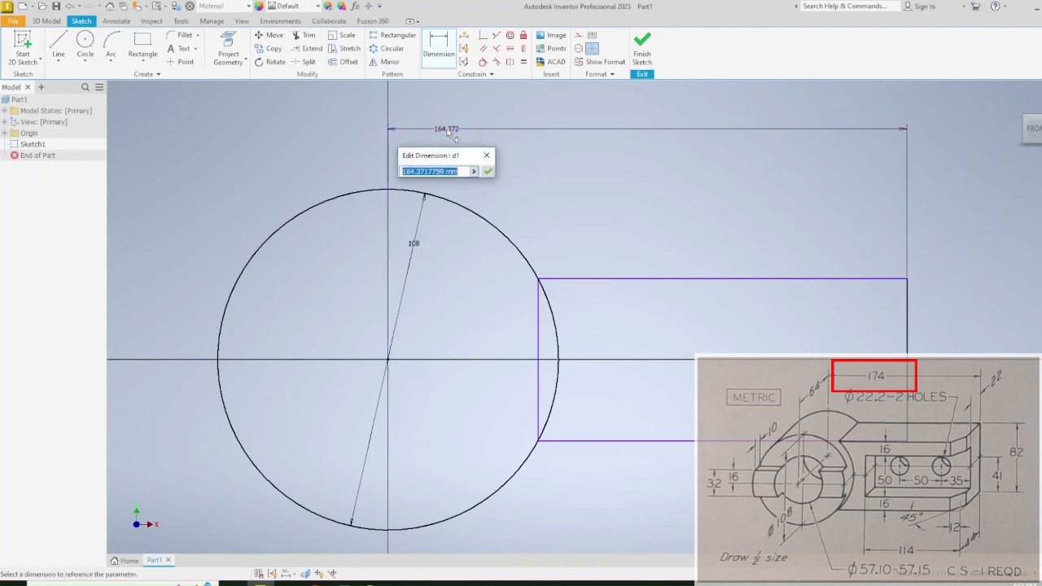
{"action": "type", "text": "174"}
{"action": "key", "text": "Return"}
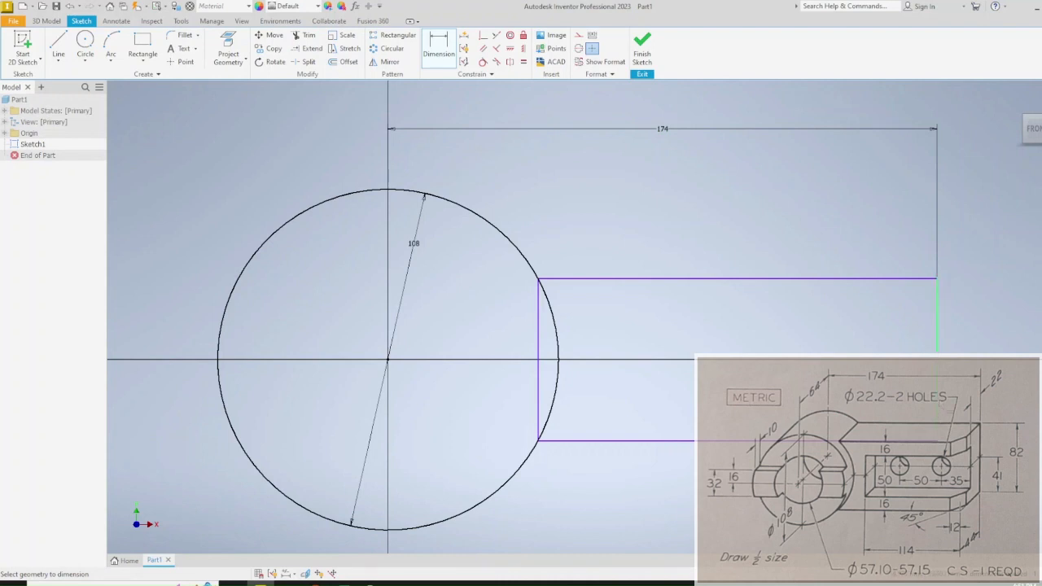
- Dimension the rectangle's right edge as 82 mm high
{"action": "left_click", "coordinate": [937, 400]}
{"action": "left_click", "coordinate": [979, 397]}
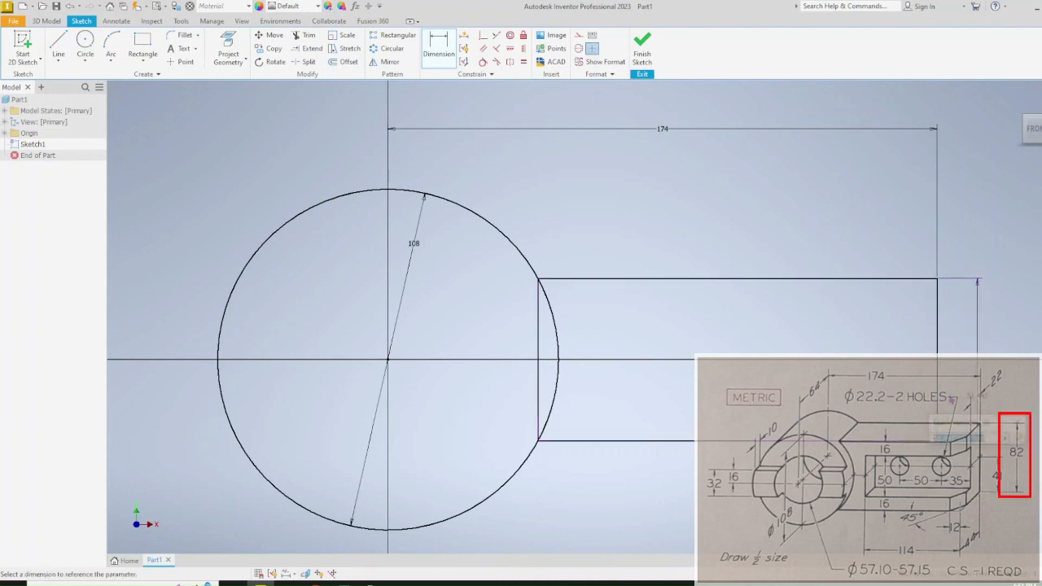
{"action": "type", "text": "82"}
{"action": "key", "text": "Return"}
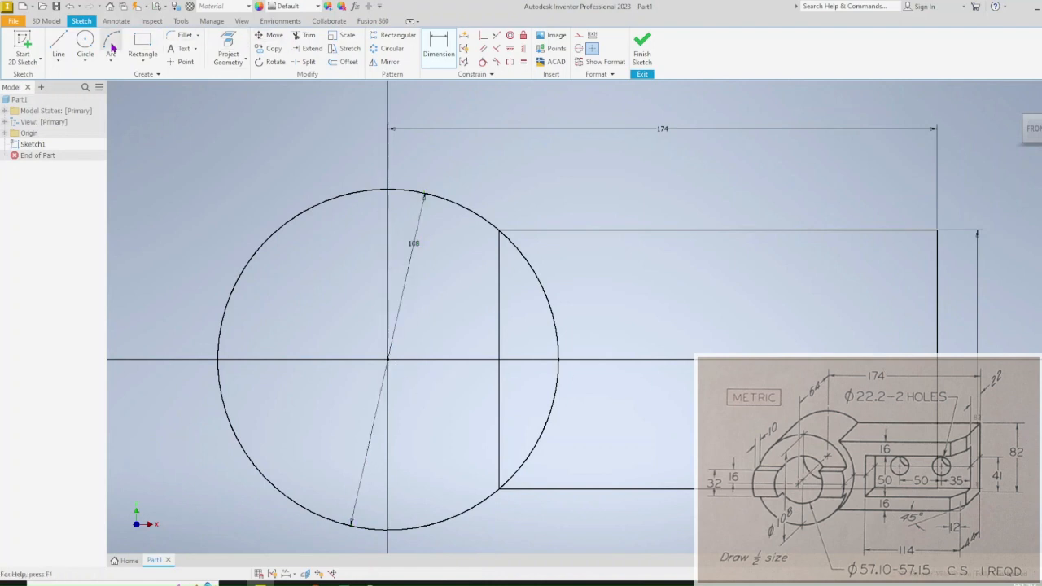
- Draw a 57.1 mm diameter circle concentric with the 108 mm circle
{"action": "left_click", "coordinate": [86, 41]}
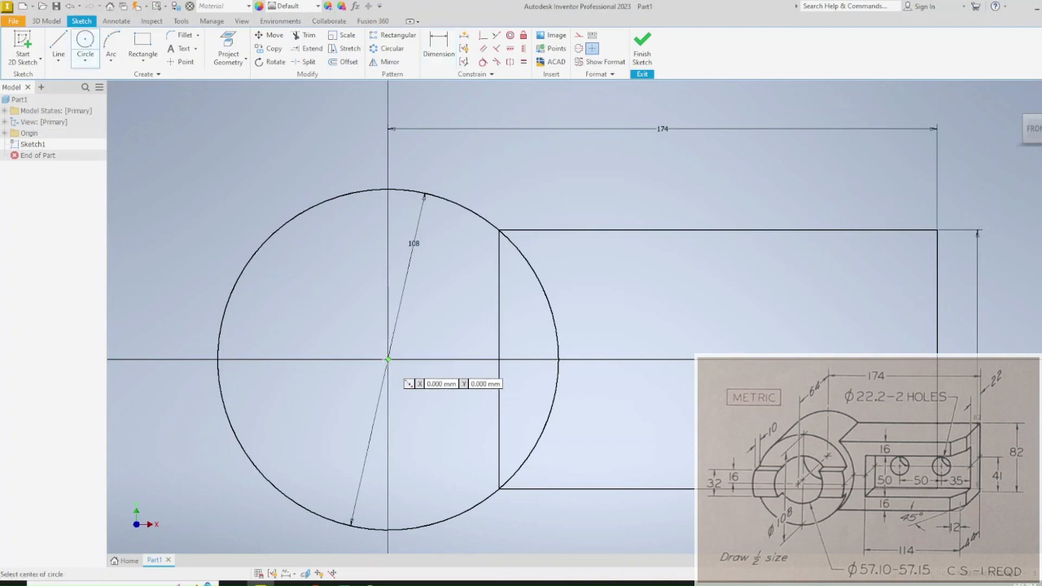
{"action": "left_click", "coordinate": [388, 359]}
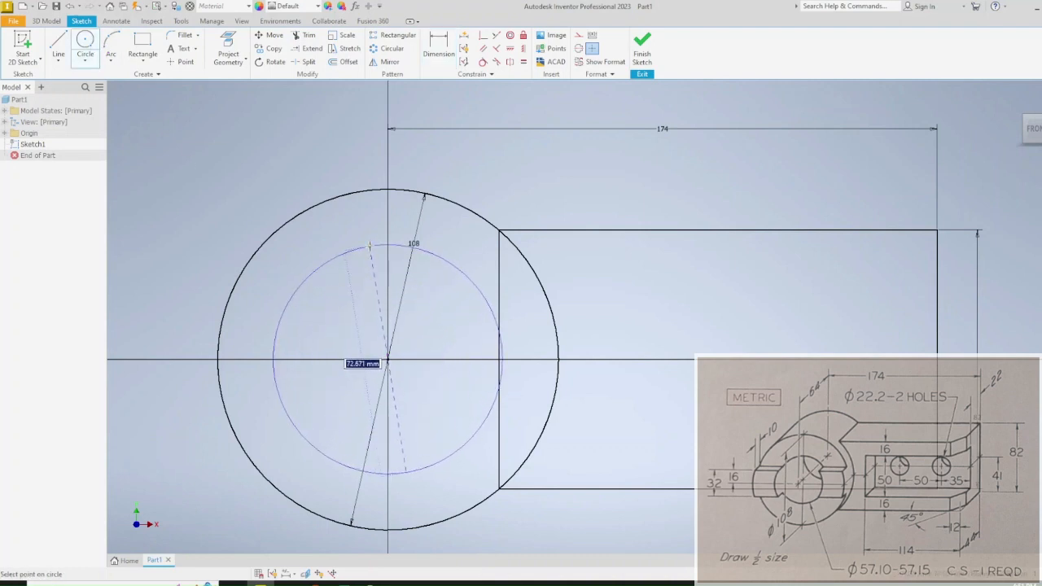
{"action": "type", "text": "57"}
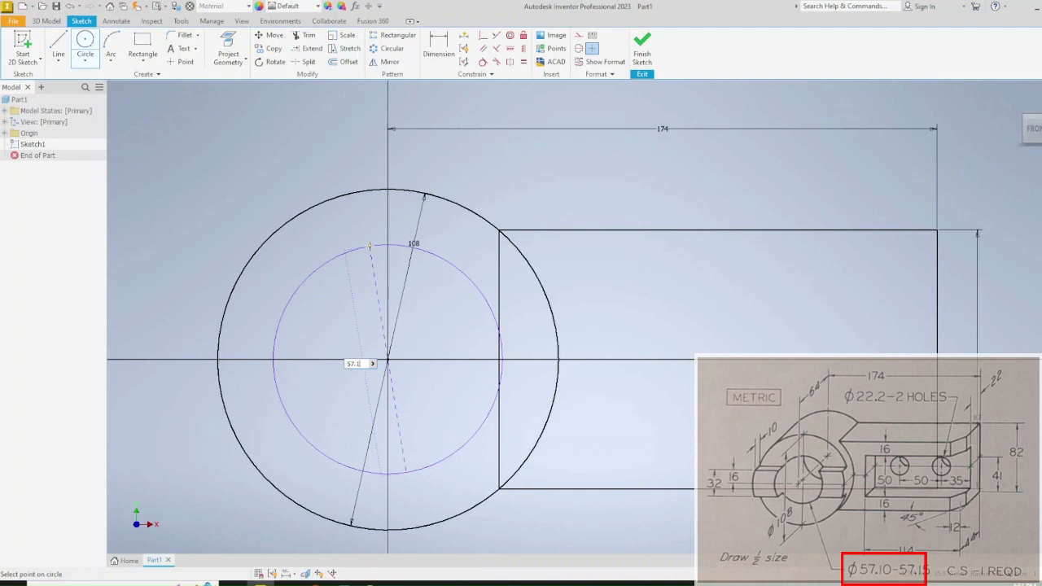
{"action": "type", "text": ".1"}
{"action": "key", "text": "Return"}
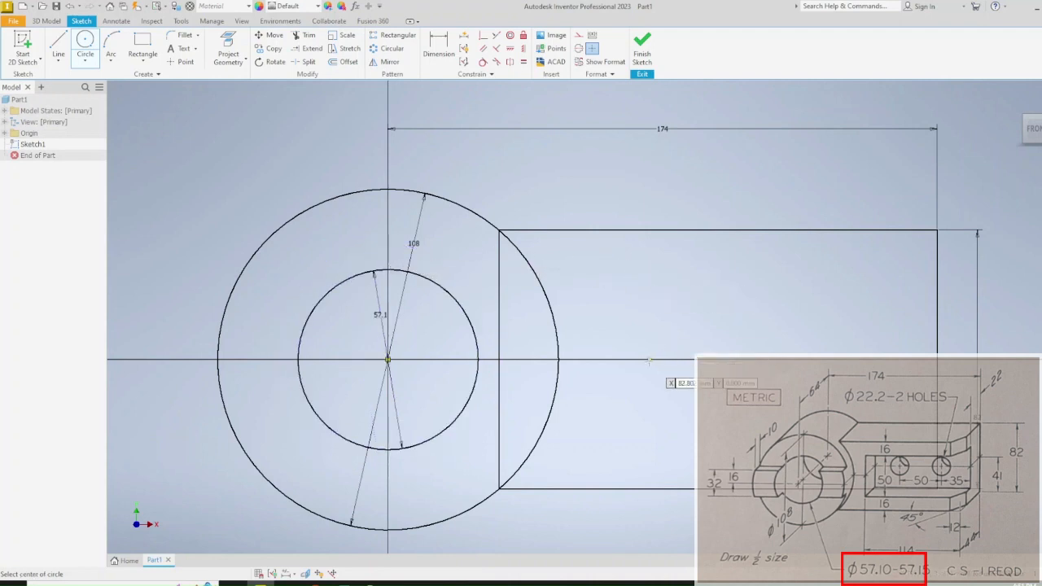
- Draw two 22.2 mm diameter circles side by side on the horizontal centreline inside the rectangle
{"action": "left_click", "coordinate": [652, 359]}
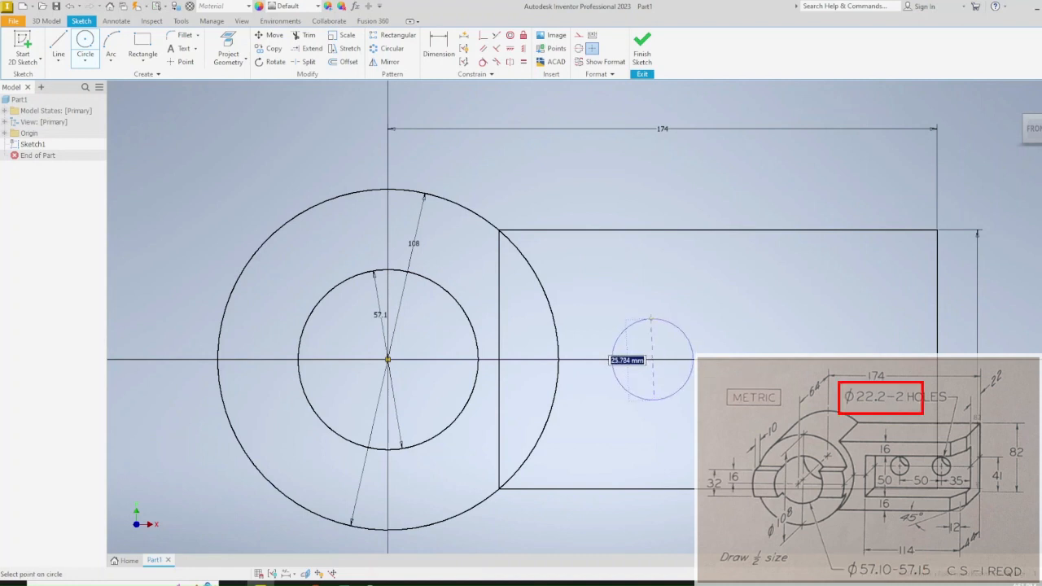
{"action": "type", "text": "22.2"}
{"action": "key", "text": "Return"}
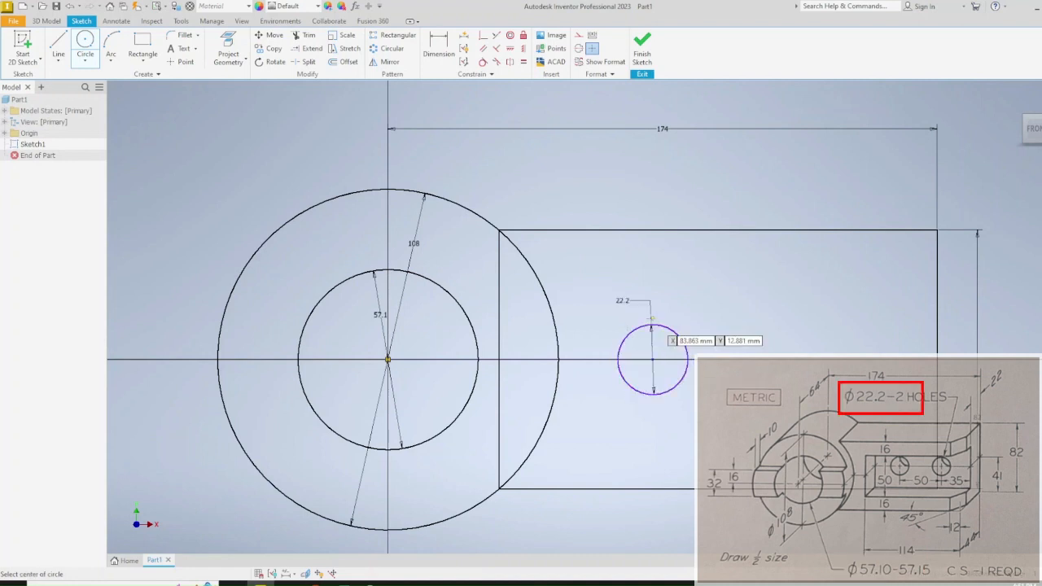
{"action": "left_click", "coordinate": [811, 358]}
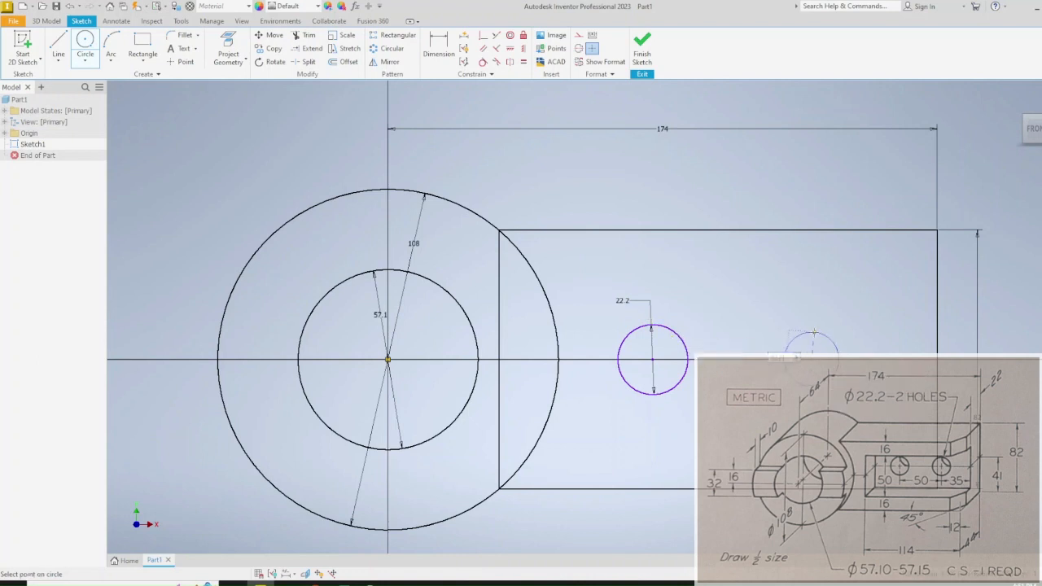
{"action": "key", "text": "Return"}
- Dimension the right 22.2 mm circle's centre 35 mm from the rectangle's right edge
{"action": "left_click", "coordinate": [441, 46]}
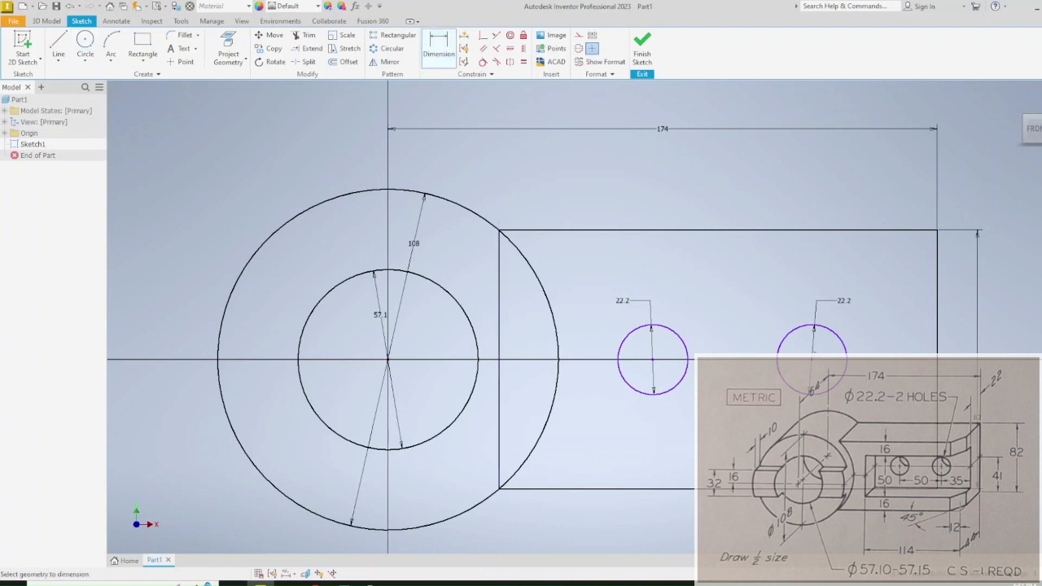
{"action": "left_click", "coordinate": [843, 345]}
{"action": "left_click", "coordinate": [937, 344]}
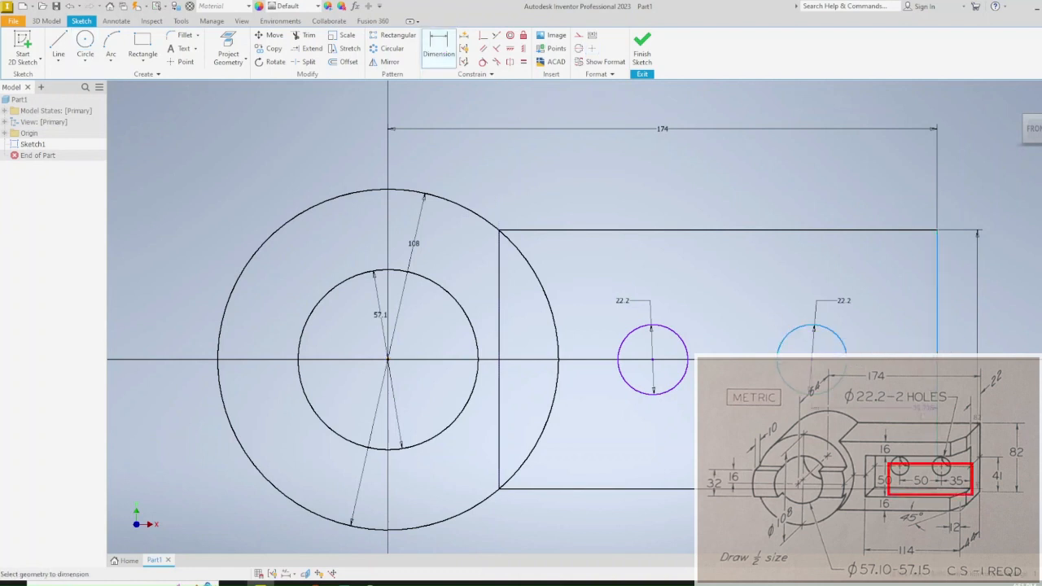
{"action": "left_click", "coordinate": [874, 437]}
{"action": "type", "text": "3"}
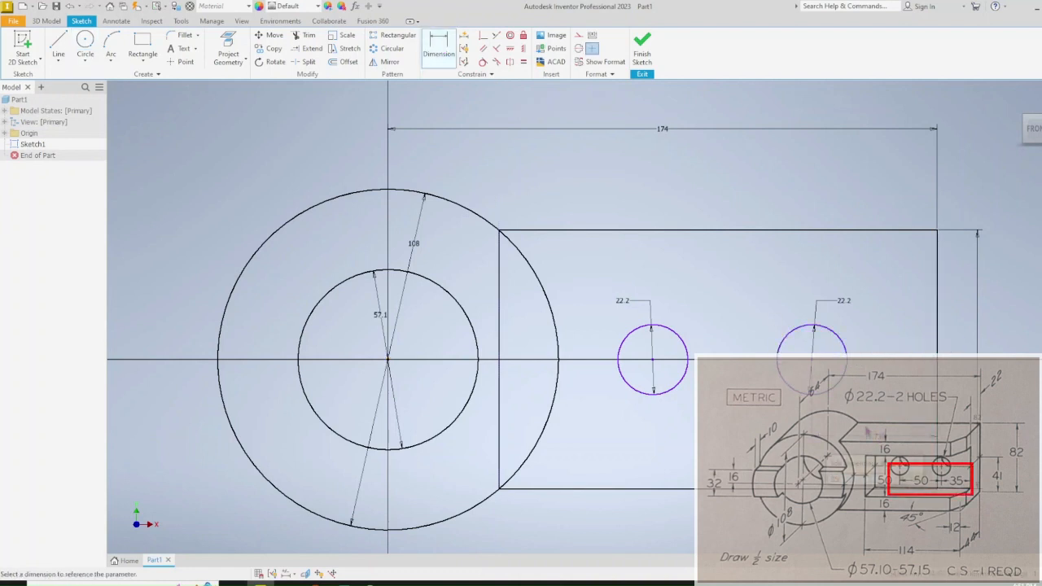
{"action": "type", "text": "5"}
{"action": "key", "text": "Return"}
- Dimension the spacing between the two 22.2 mm circles' centres as 55 mm
{"action": "left_click", "coordinate": [852, 345]}
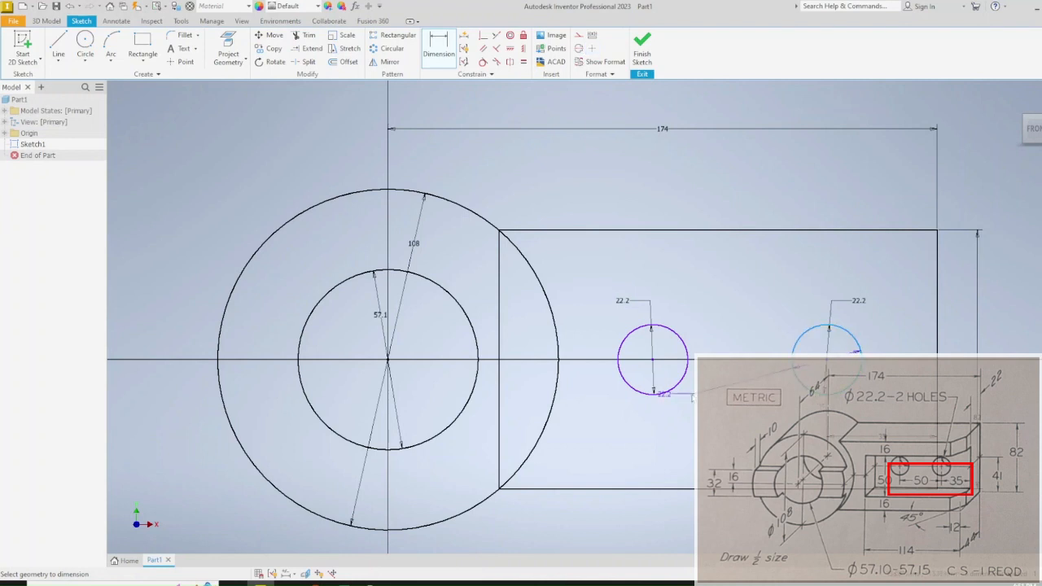
{"action": "left_click", "coordinate": [674, 390]}
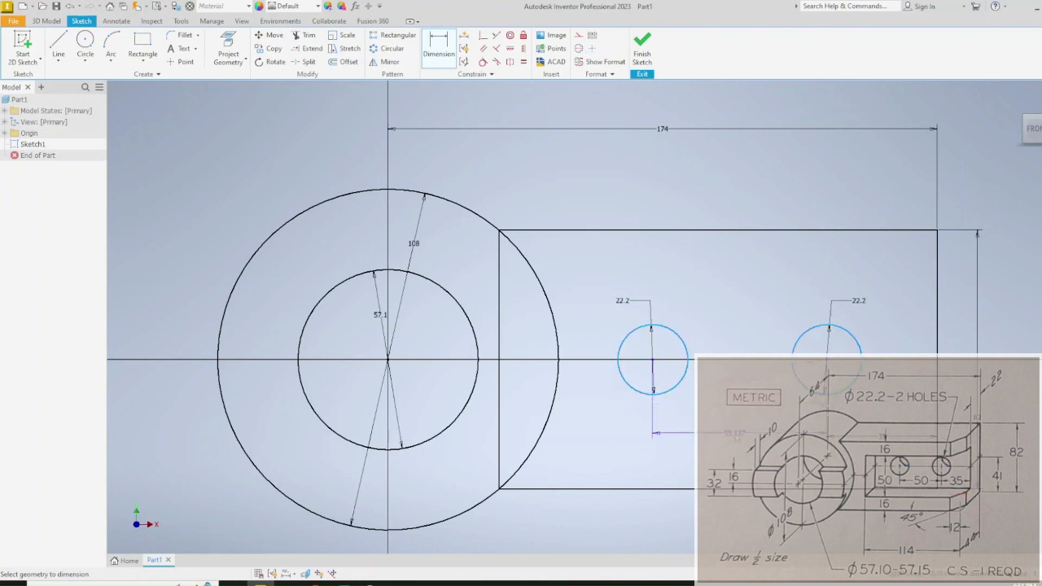
{"action": "left_click", "coordinate": [730, 434]}
{"action": "type", "text": "5"}
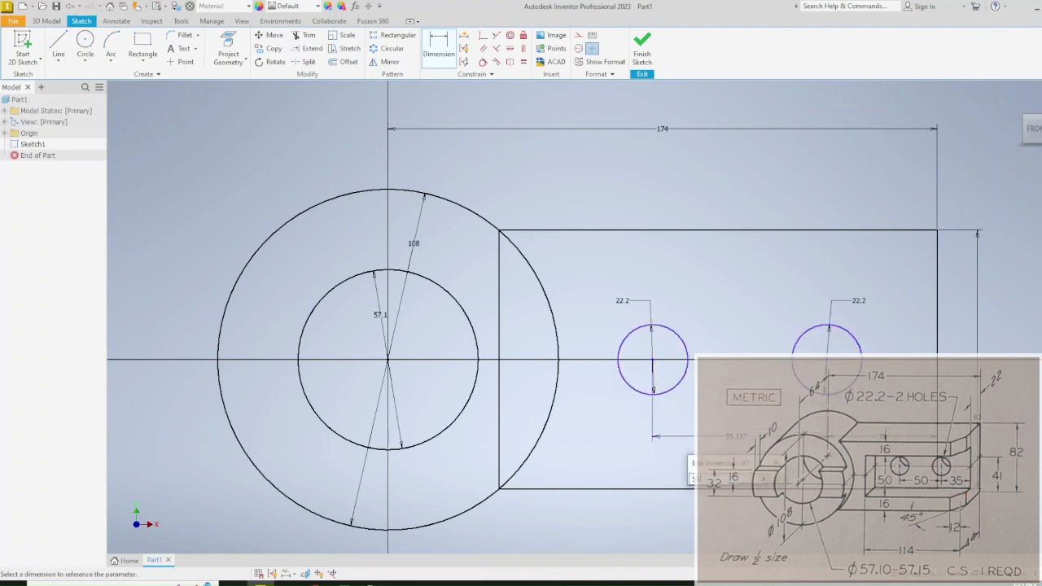
{"action": "type", "text": "5"}
{"action": "key", "text": "Return"}
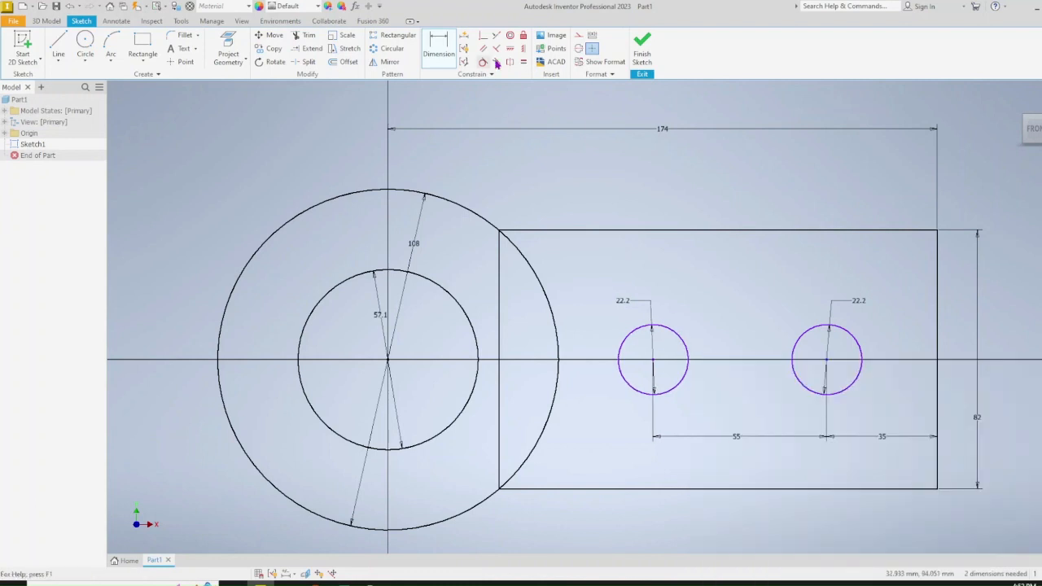
- Constrain the centres of both 22.2 mm circles horizontally in line with the hub's centre
{"action": "left_click", "coordinate": [511, 48]}
{"action": "left_click", "coordinate": [388, 359]}
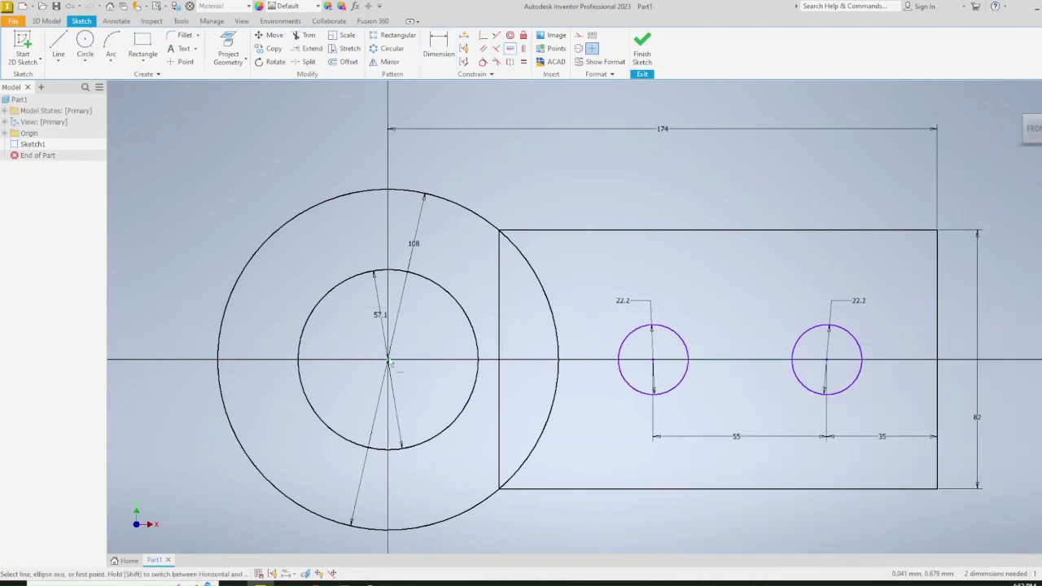
{"action": "left_click", "coordinate": [660, 363]}
{"action": "left_click", "coordinate": [653, 360]}
{"action": "left_click", "coordinate": [826, 359]}
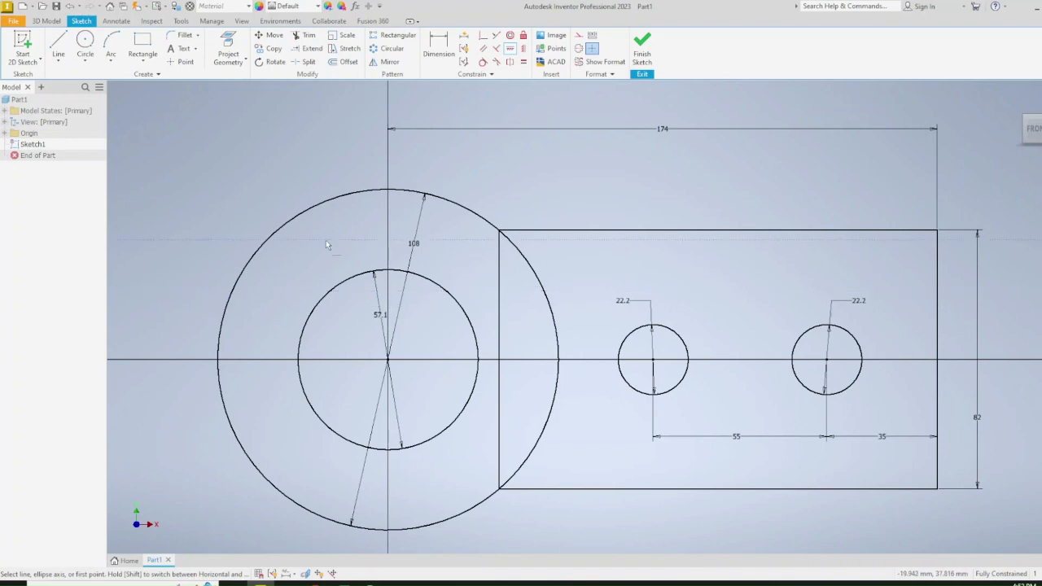
- Extrude the hub ring, the arm and their overlap region 64 mm, leaving the bore and two small holes open
{"action": "key", "text": "e"}
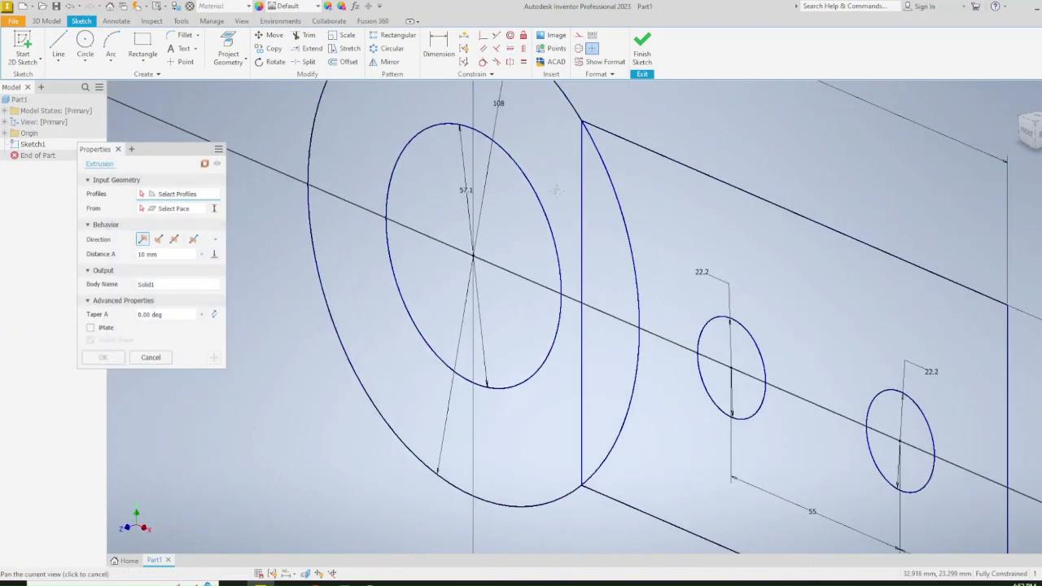
{"action": "left_click", "coordinate": [429, 144]}
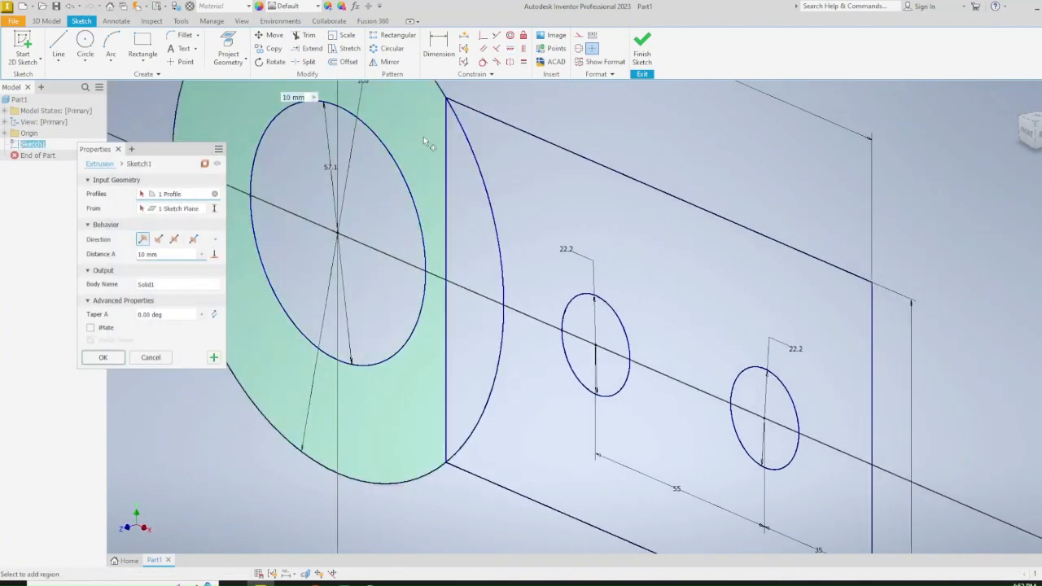
{"action": "left_click", "coordinate": [471, 177]}
{"action": "left_click", "coordinate": [541, 196]}
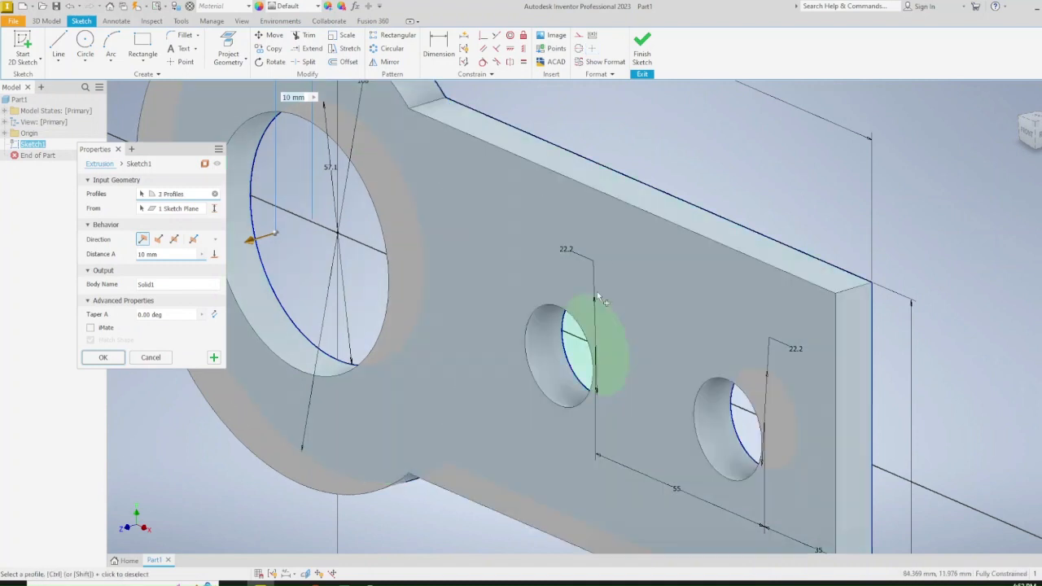
{"action": "mouse_move", "coordinate": [598, 295]}
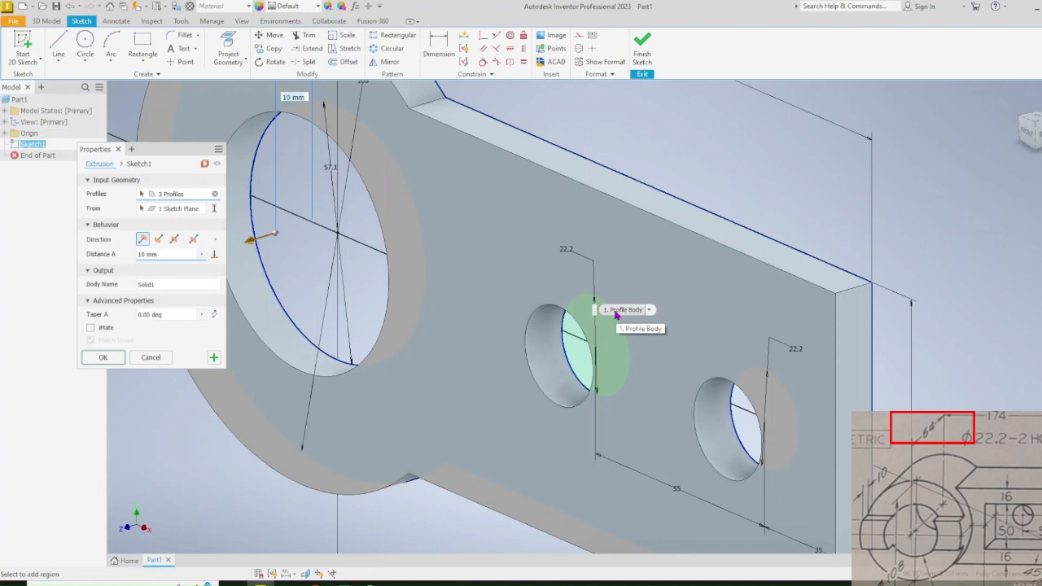
{"action": "left_click", "coordinate": [617, 311]}
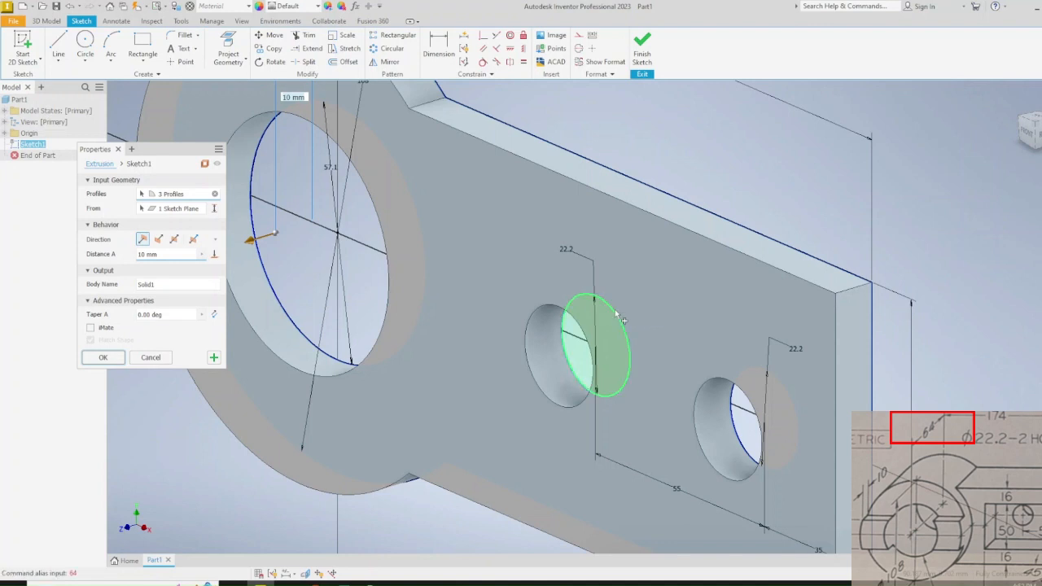
{"action": "left_click_drag", "start_coordinate": [174, 255], "coordinate": [128, 260]}
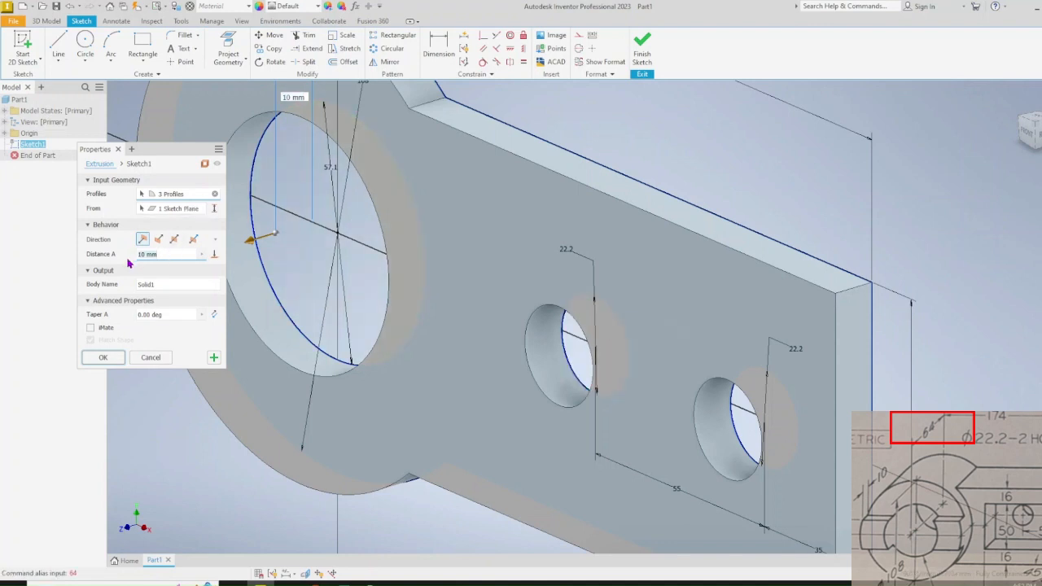
{"action": "type", "text": "64"}
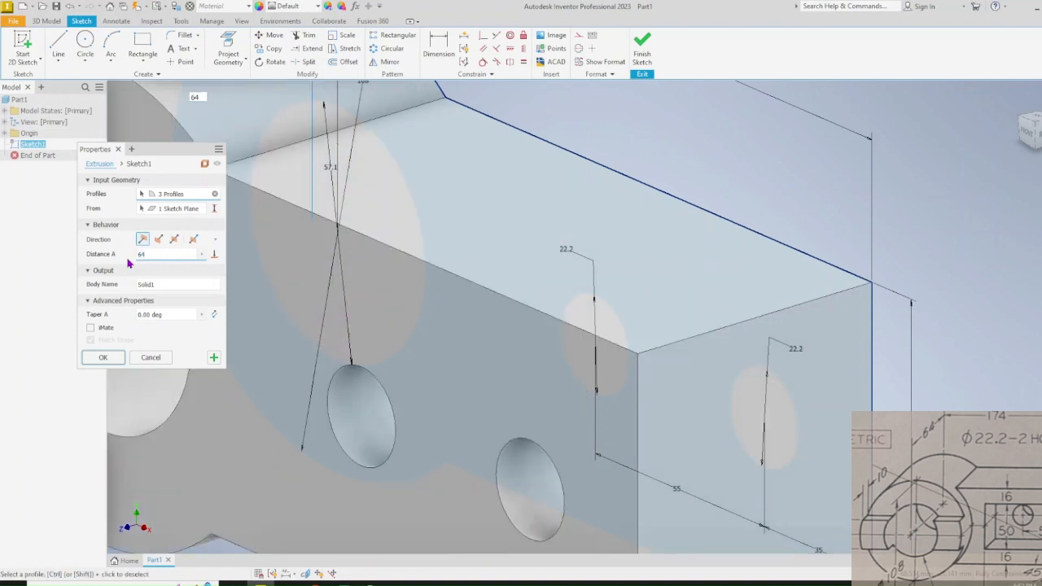
{"action": "key", "text": "Return"}
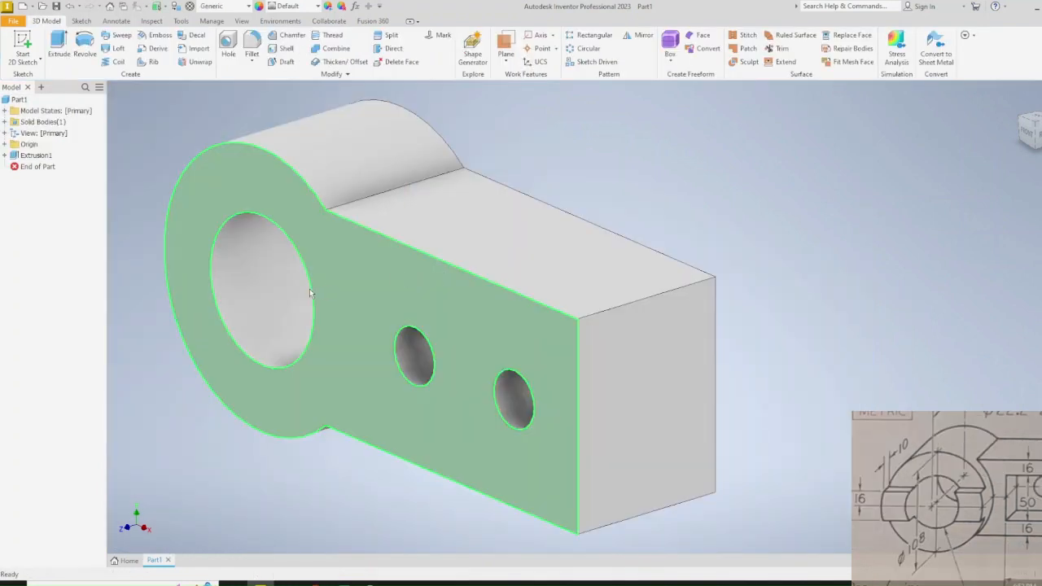
- Start a sketch on the bracket's front face and project the face's edges into it
{"action": "left_click", "coordinate": [353, 273]}
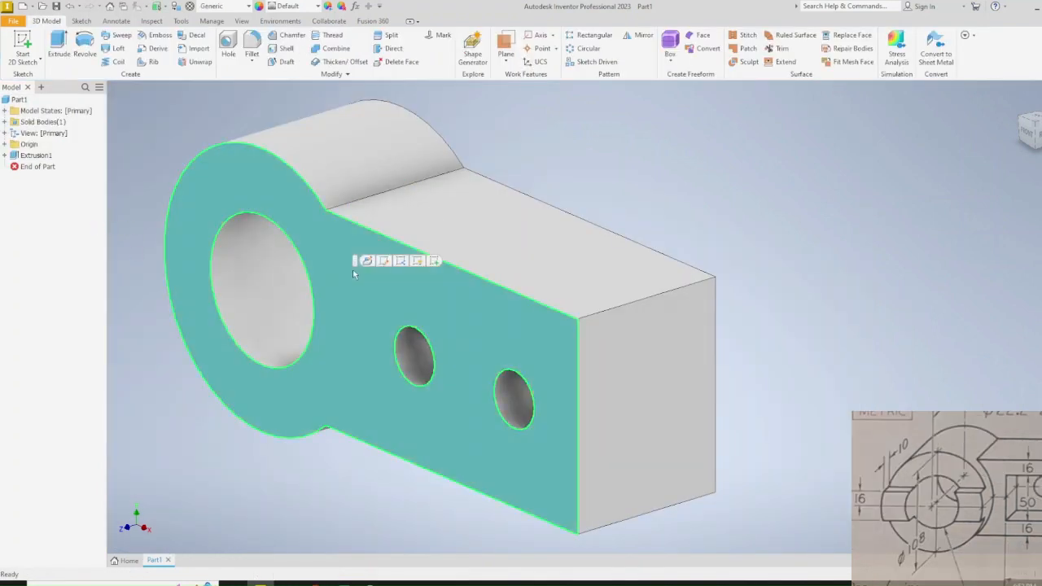
{"action": "left_click", "coordinate": [433, 261]}
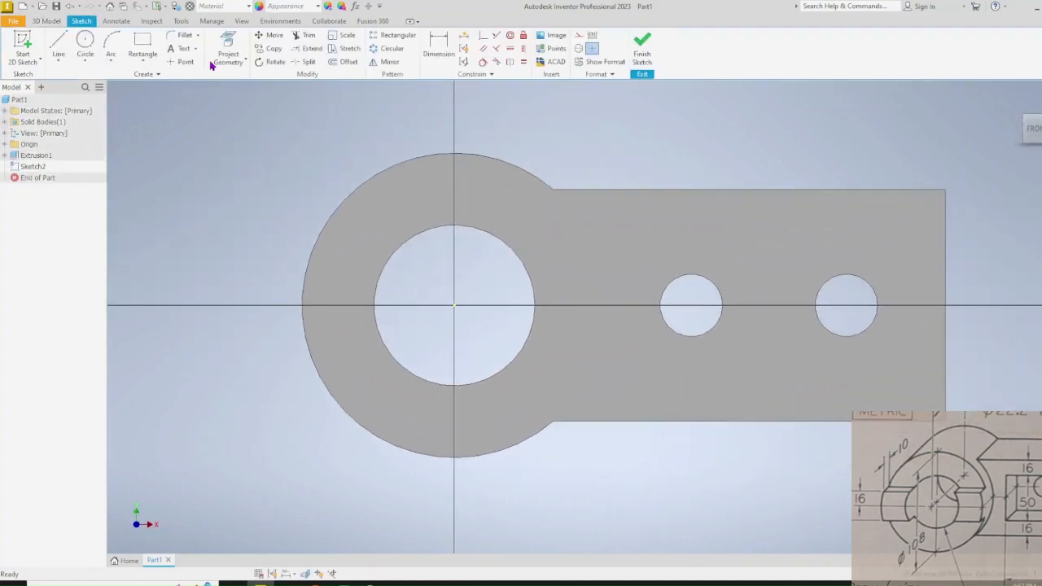
{"action": "left_click", "coordinate": [228, 51]}
{"action": "left_click", "coordinate": [437, 182]}
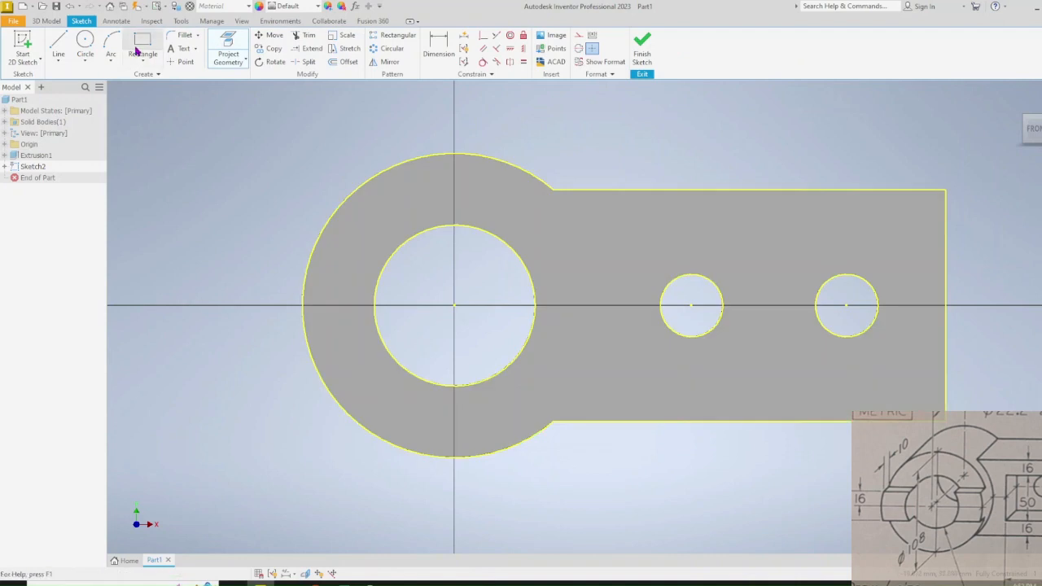
- Draw a full circle from the bore's centre out to the hub's outer edge
{"action": "left_click", "coordinate": [85, 44]}
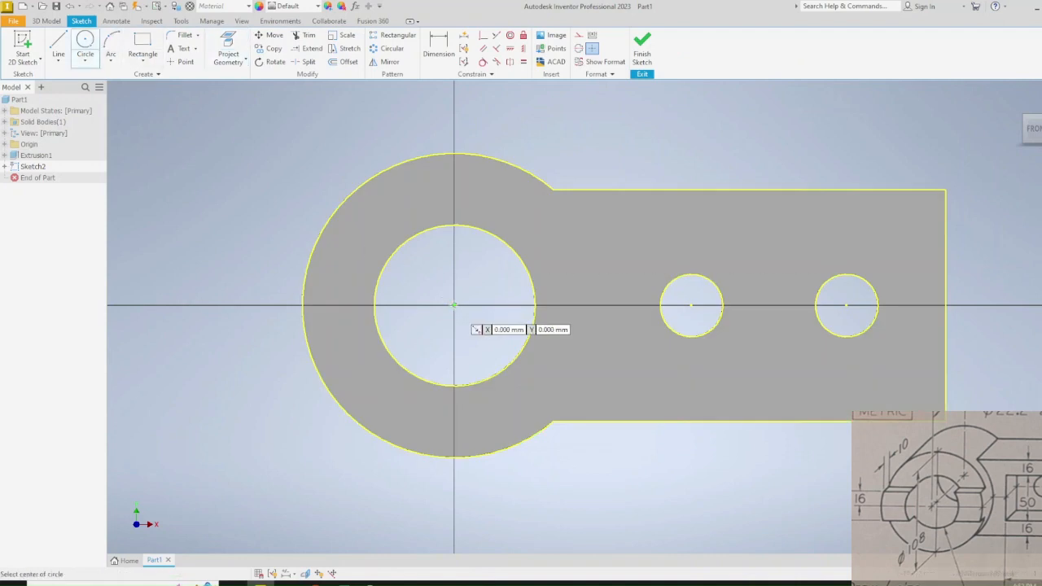
{"action": "left_click", "coordinate": [454, 306]}
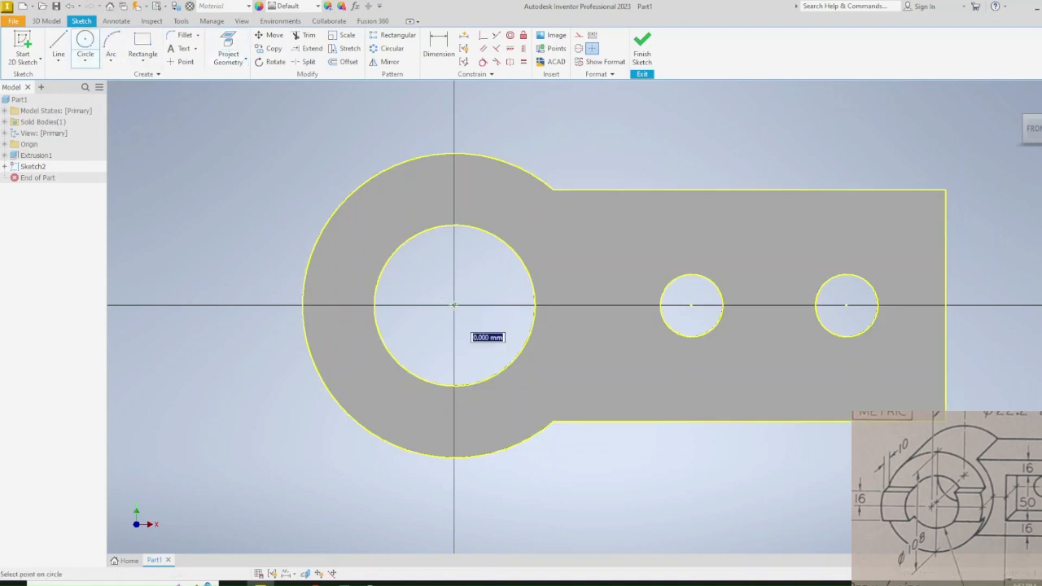
{"action": "left_click", "coordinate": [457, 156]}
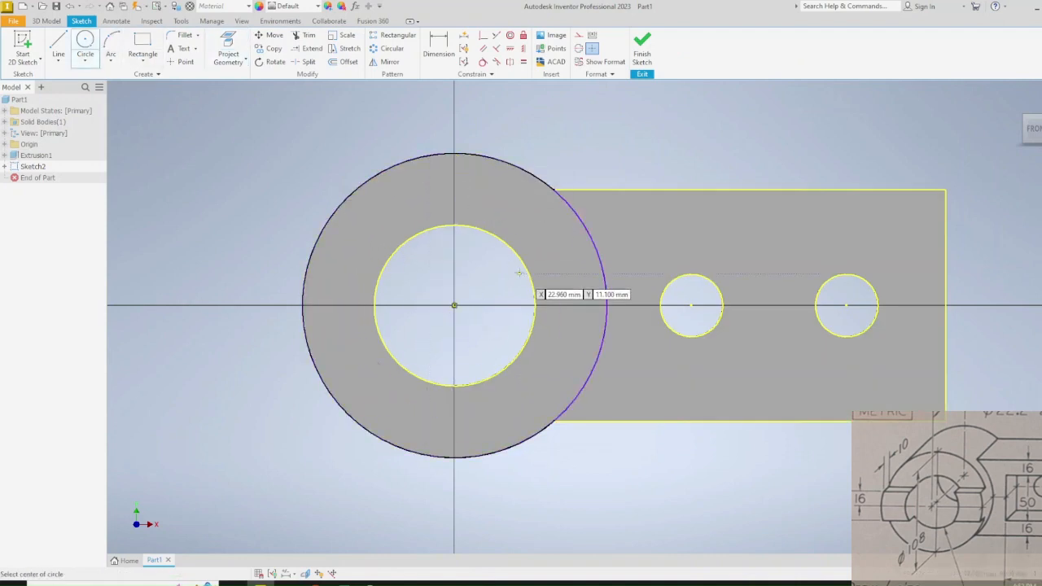
- Sketch a horizontal rectangle about 31 mm high across the hub, extending past the circle on both sides
{"action": "left_click", "coordinate": [141, 45]}
{"action": "left_click", "coordinate": [221, 261]}
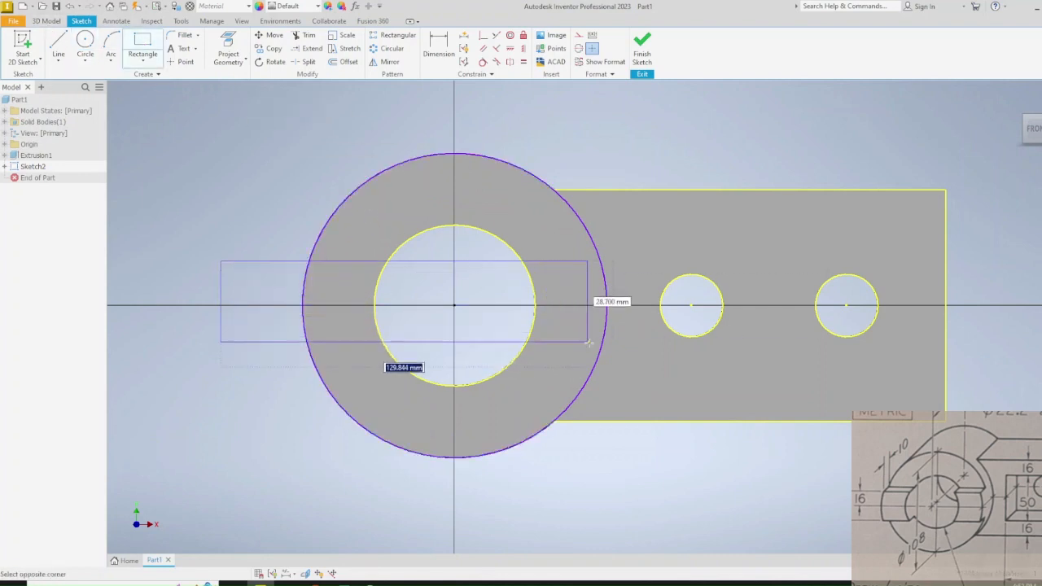
{"action": "left_click", "coordinate": [623, 347]}
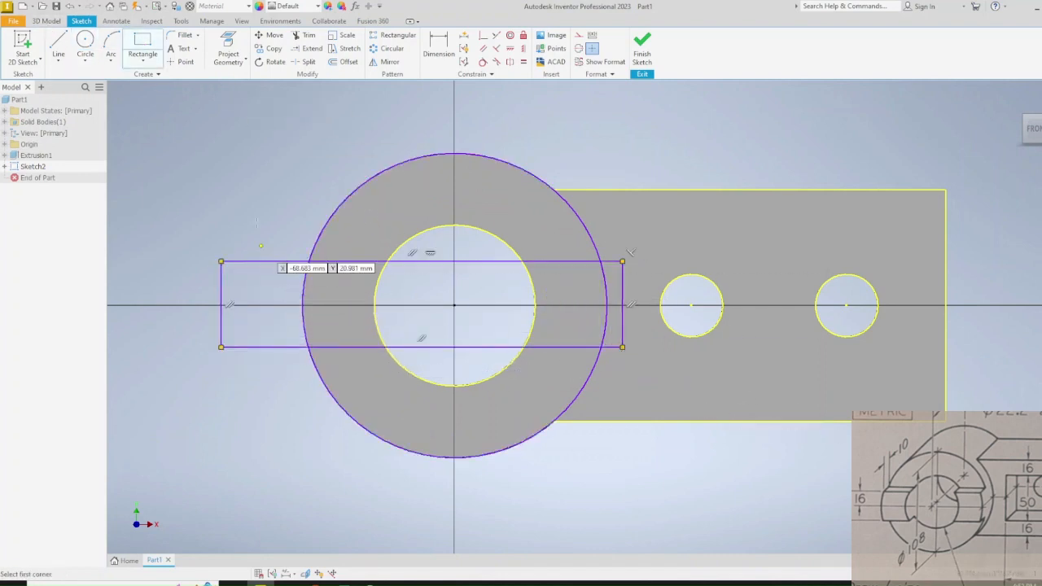
- Trim the rectangle's two horizontal lines back to the outer circle at both ends
{"action": "left_click", "coordinate": [303, 36]}
{"action": "left_click", "coordinate": [269, 261]}
{"action": "left_click", "coordinate": [259, 347]}
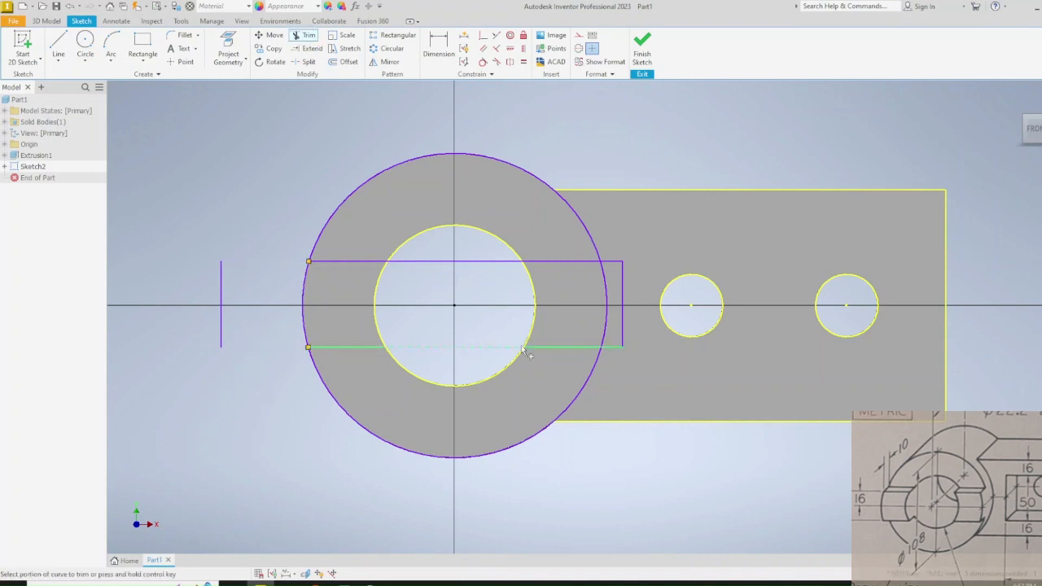
{"action": "left_click", "coordinate": [615, 262]}
{"action": "left_click", "coordinate": [616, 348]}
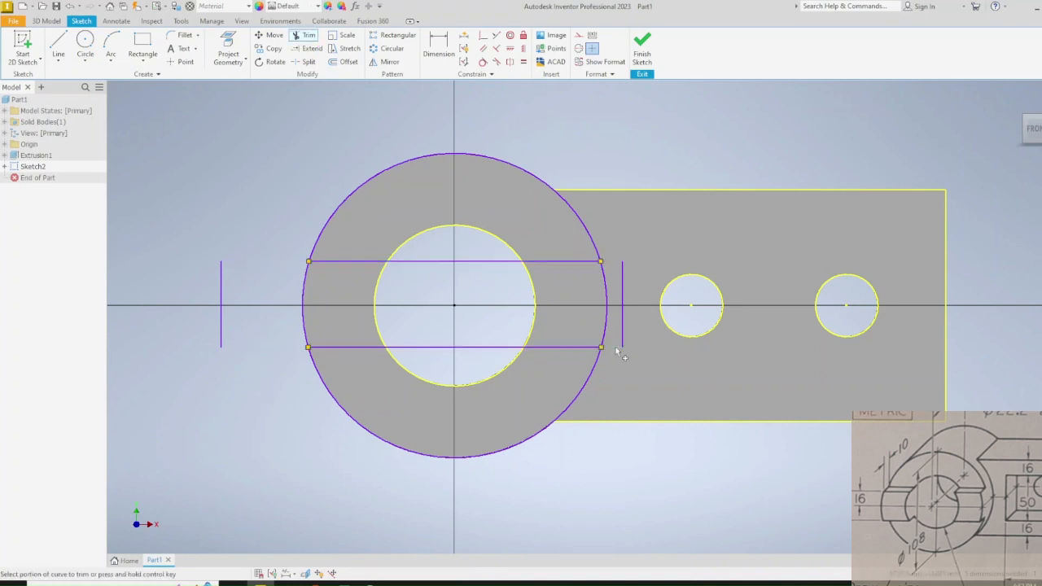
- Dimension the spacing between the two horizontal lines across the hub as 32 mm
{"action": "left_click", "coordinate": [438, 45]}
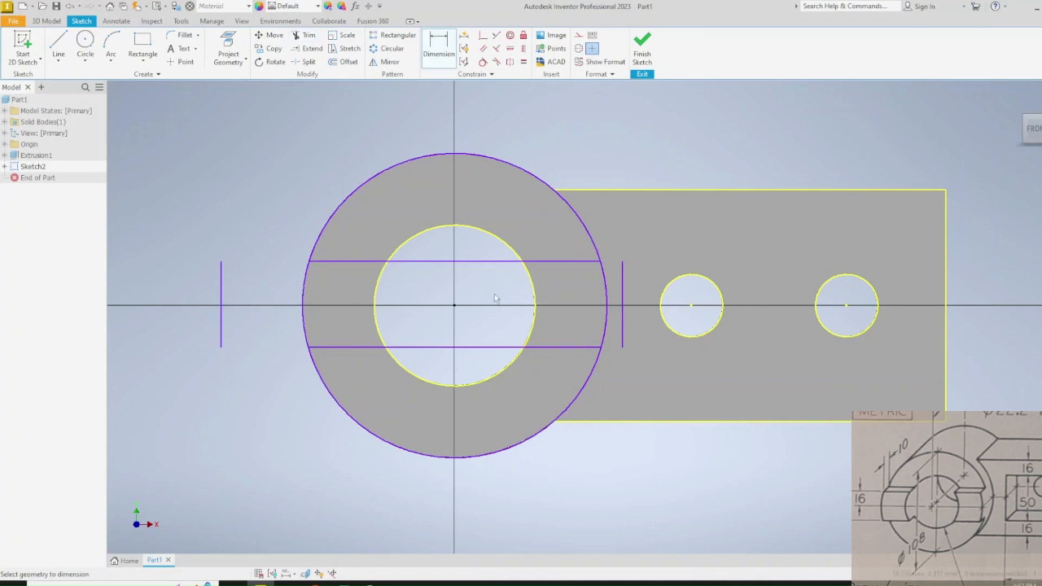
{"action": "left_click", "coordinate": [355, 348]}
{"action": "left_click", "coordinate": [363, 264]}
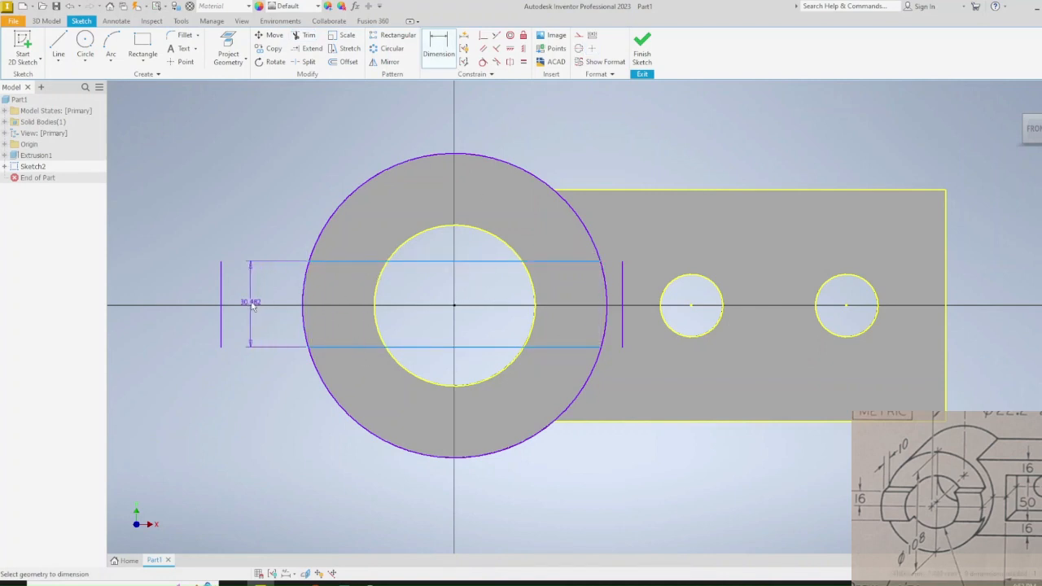
{"action": "left_click", "coordinate": [253, 308]}
{"action": "type", "text": "32"}
{"action": "key", "text": "Return"}
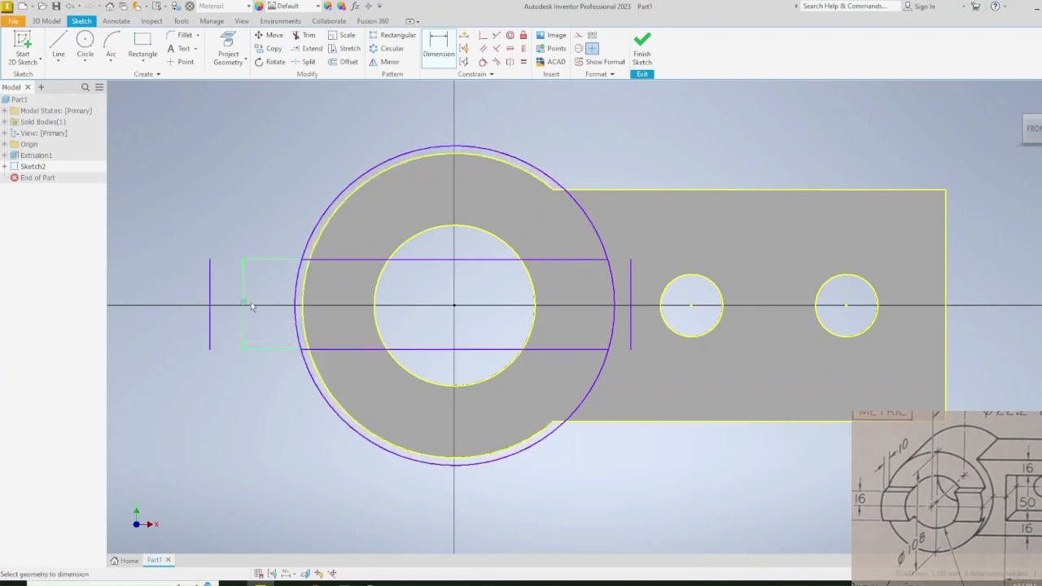
- Dimension the lower horizontal line 16 mm from the hub's centre
{"action": "left_click", "coordinate": [376, 350]}
{"action": "left_click", "coordinate": [454, 305]}
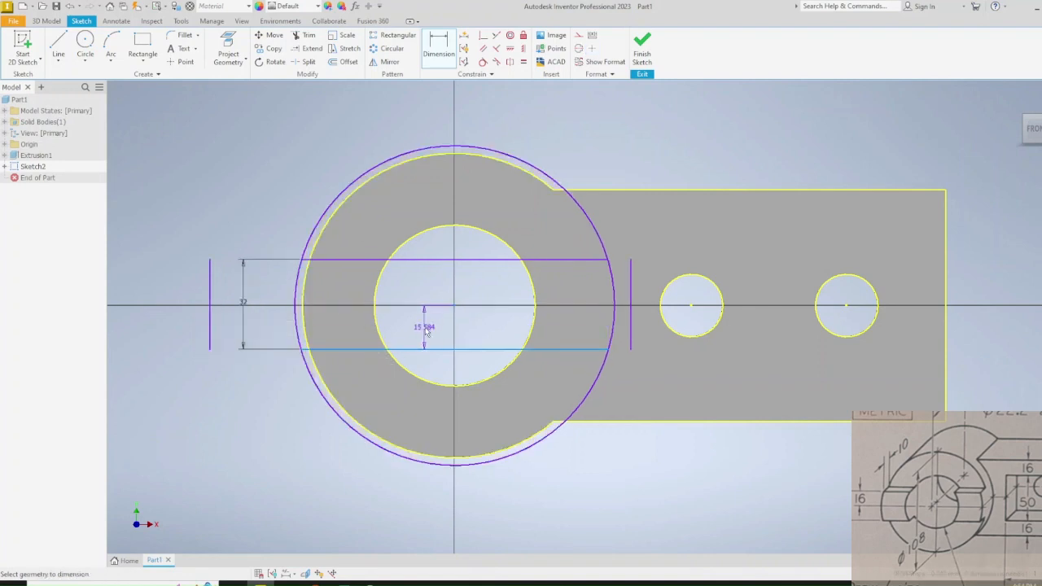
{"action": "left_click", "coordinate": [426, 331]}
{"action": "type", "text": "16"}
{"action": "key", "text": "Return"}
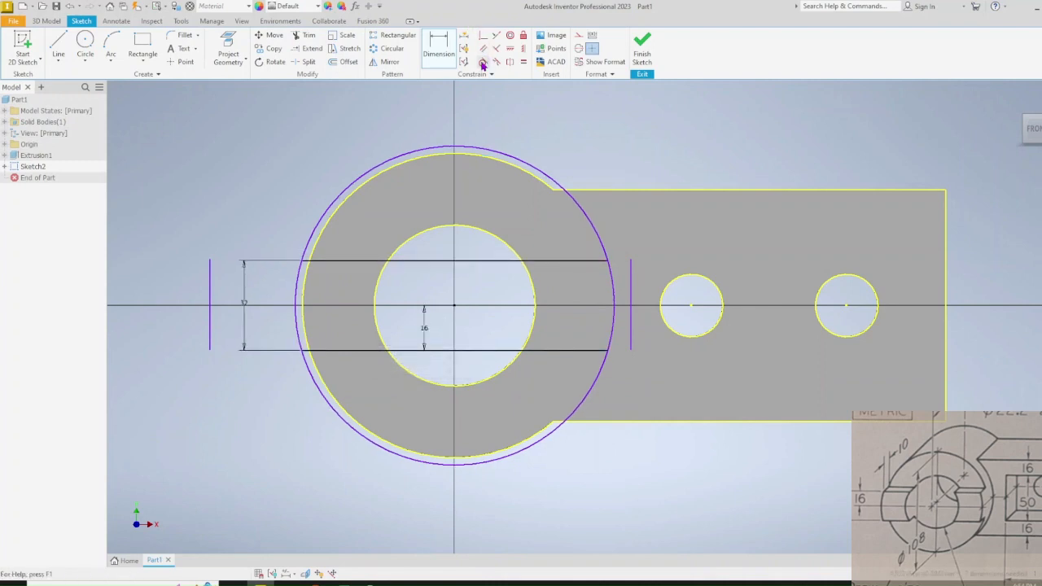
- Apply an Equal constraint between the sketched outer circle and the hub's projected outer arc
{"action": "left_click", "coordinate": [523, 62]}
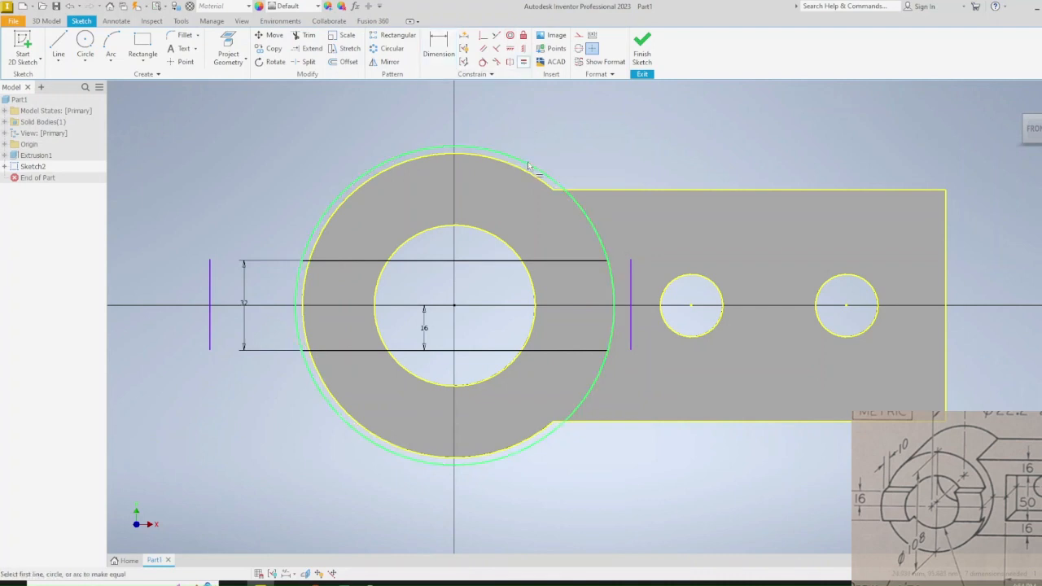
{"action": "left_click", "coordinate": [528, 165]}
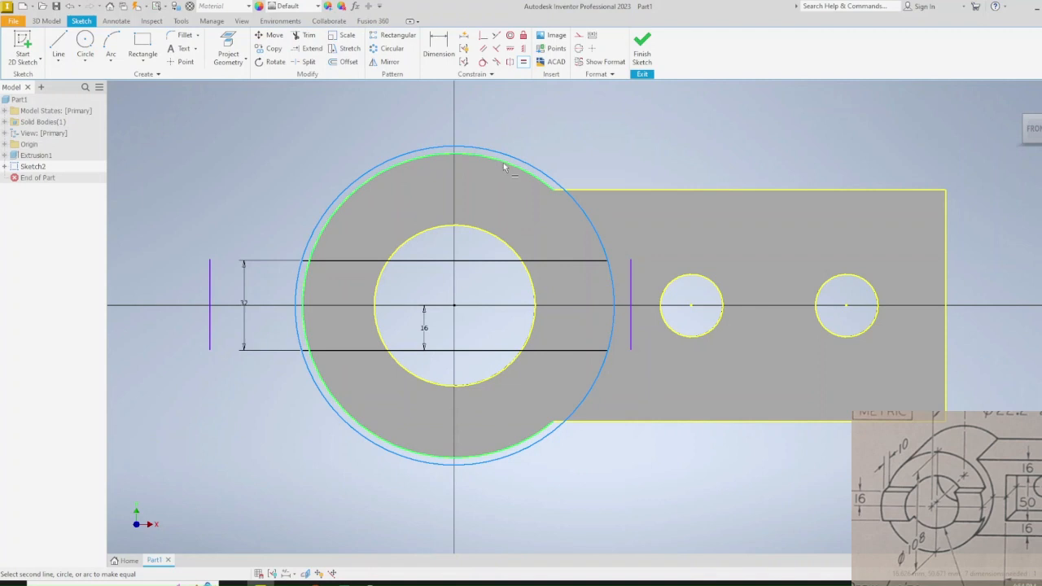
{"action": "left_click", "coordinate": [503, 164]}
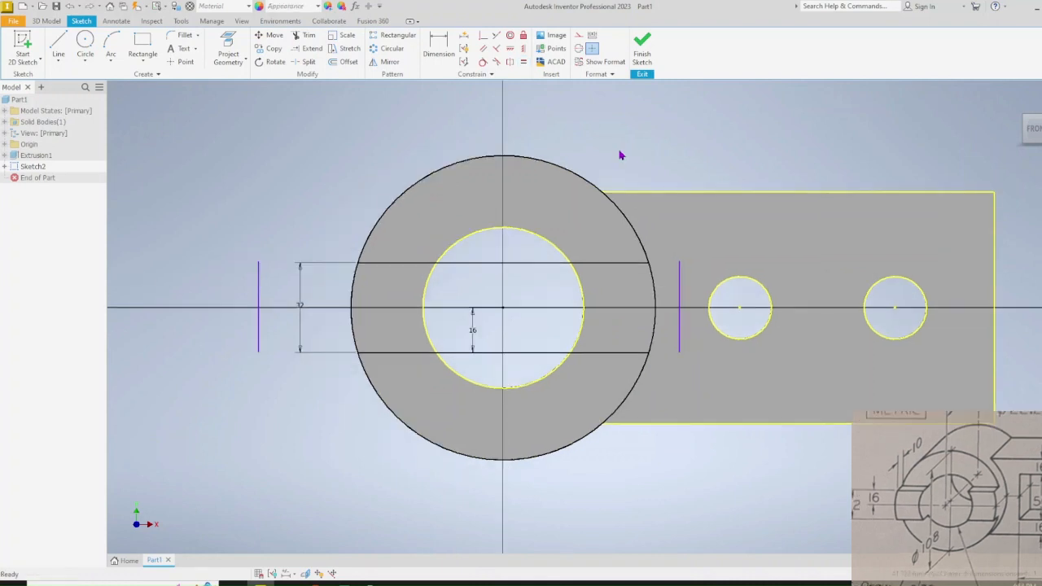
- Finish the sketch and cut-extrude the hub ring segments above and below the two horizontal lines 10 mm into the body
{"action": "left_click", "coordinate": [640, 57]}
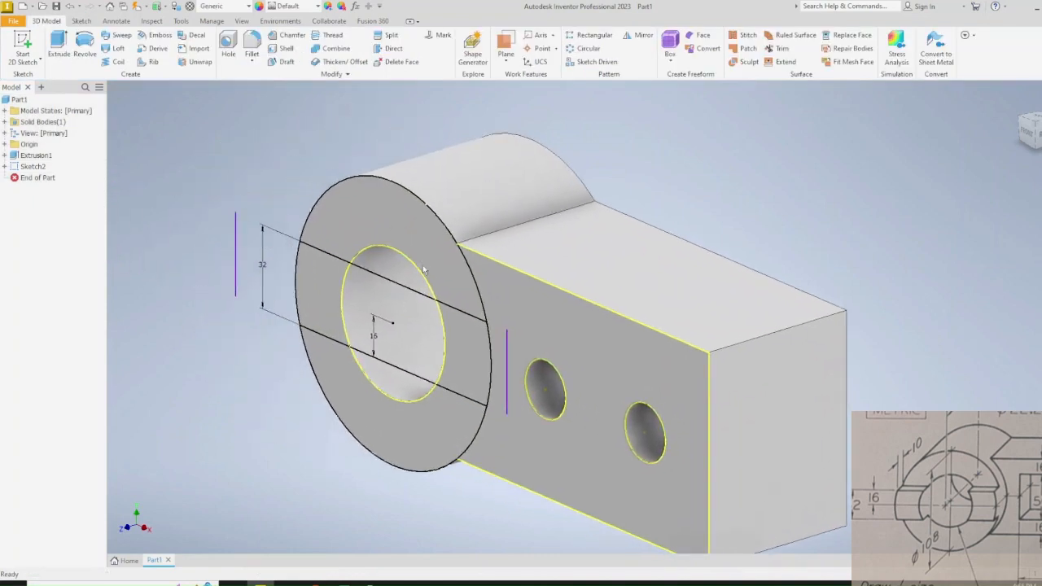
{"action": "key", "text": "e"}
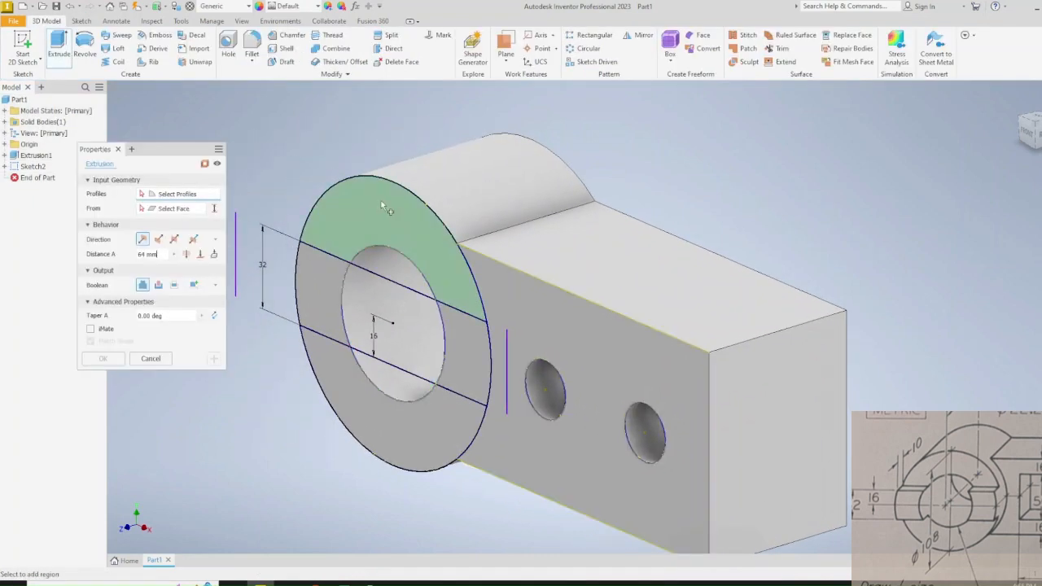
{"action": "left_click", "coordinate": [370, 205]}
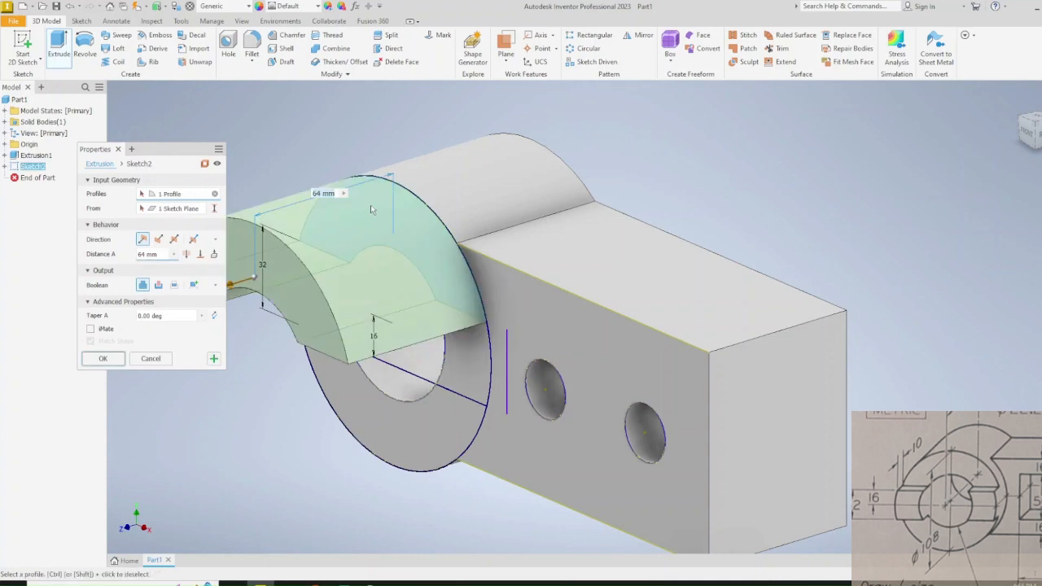
{"action": "type", "text": "1"}
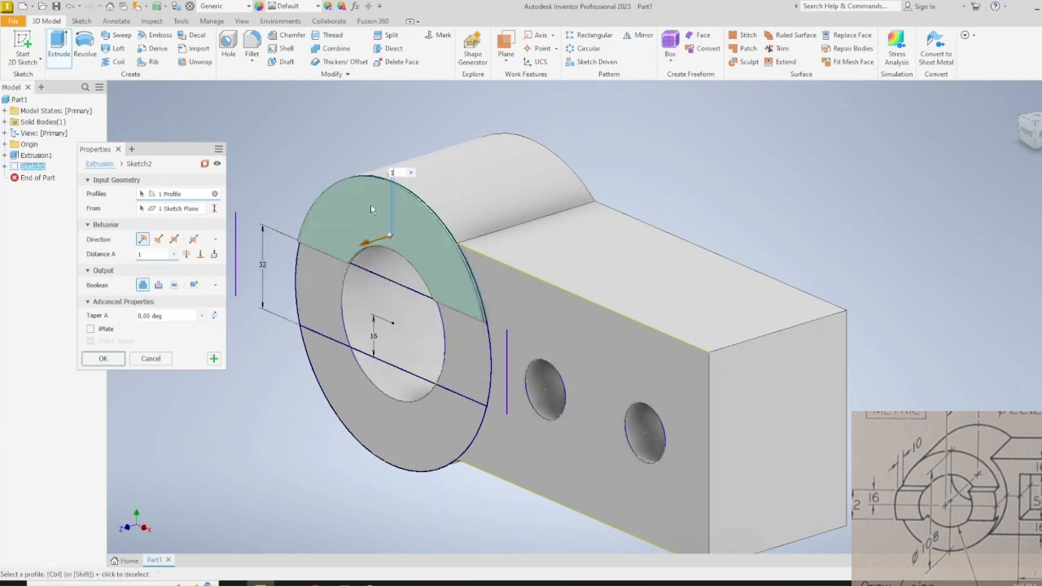
{"action": "type", "text": "0"}
{"action": "left_click", "coordinate": [376, 401]}
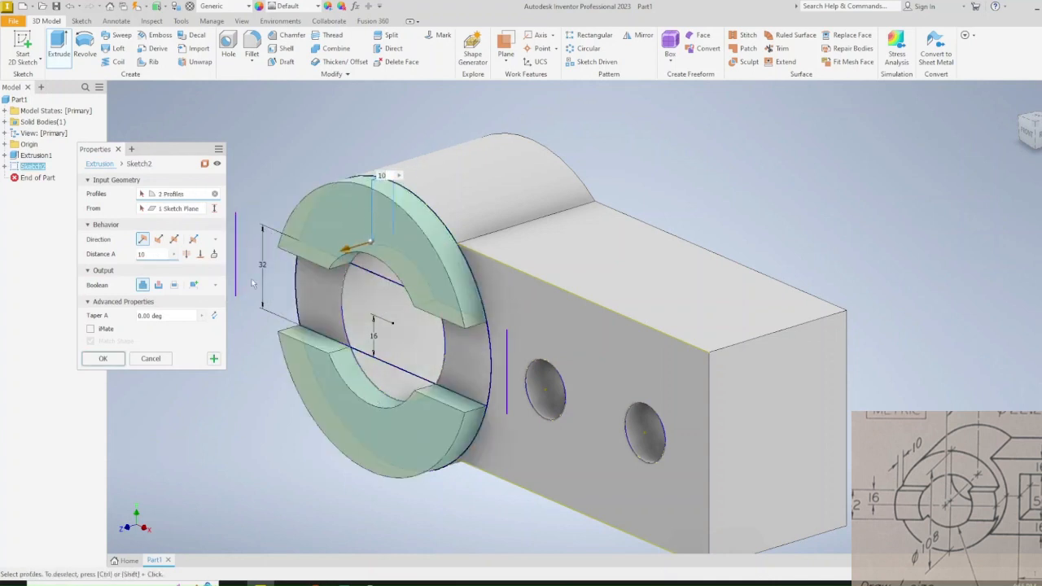
{"action": "left_click", "coordinate": [158, 284]}
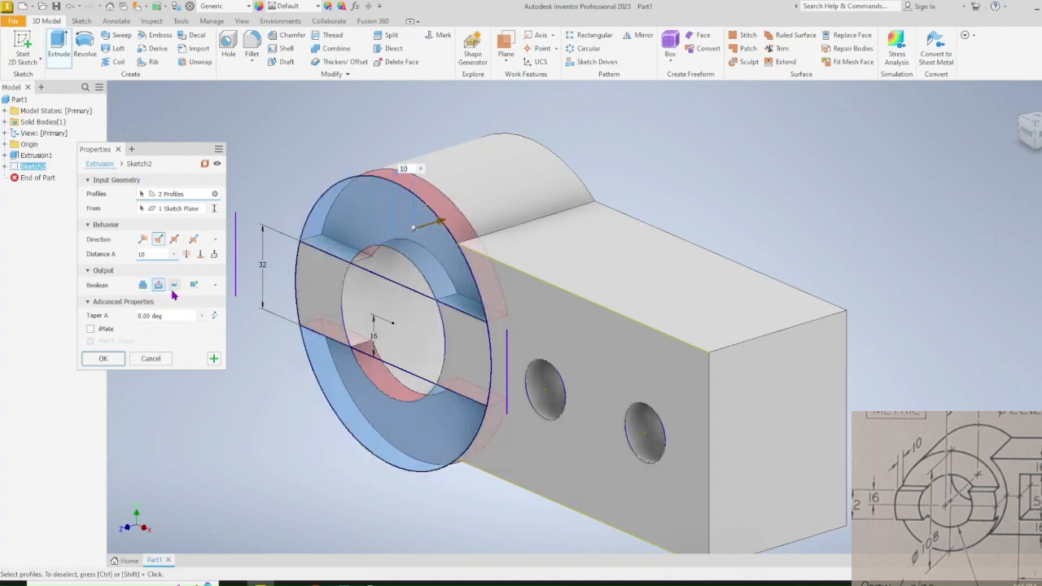
{"action": "left_click", "coordinate": [103, 359]}
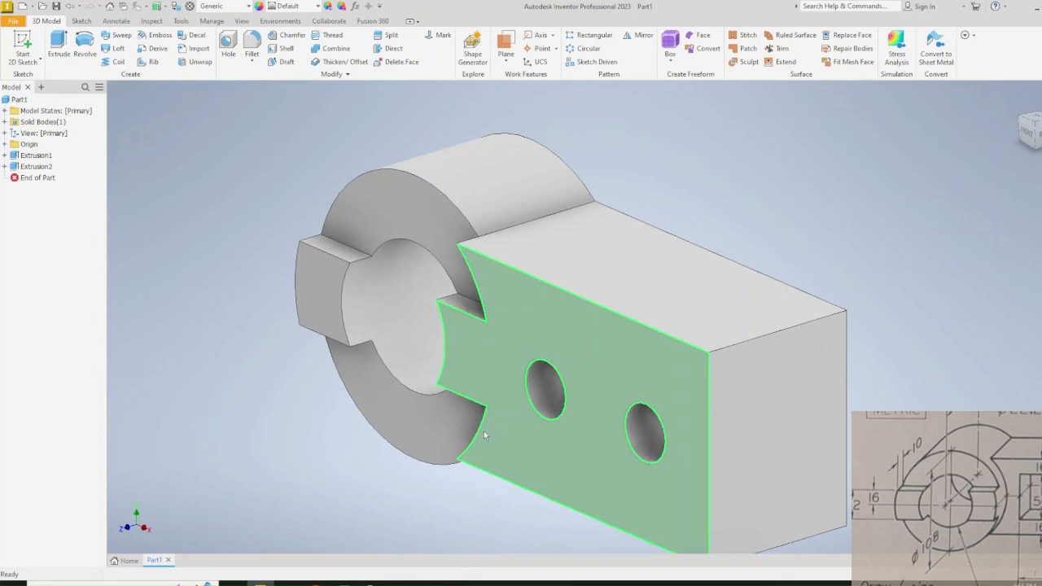
- Start a sketch on the arm's front face and project the edges of the upper recessed hub face
{"action": "left_click", "coordinate": [561, 323]}
{"action": "left_click", "coordinate": [642, 310]}
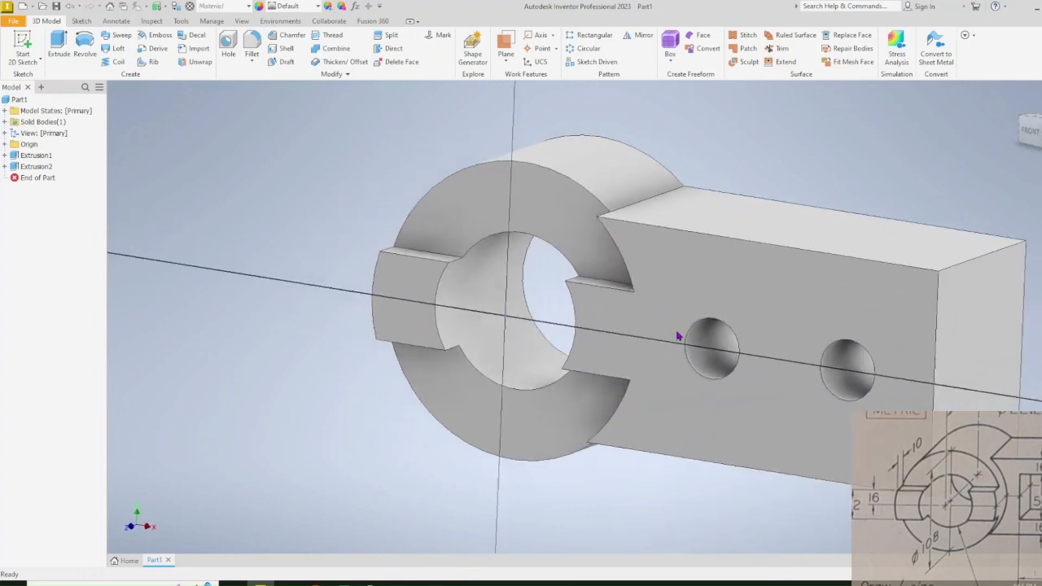
{"action": "middle_click_drag", "start_coordinate": [830, 306], "coordinate": [653, 302]}
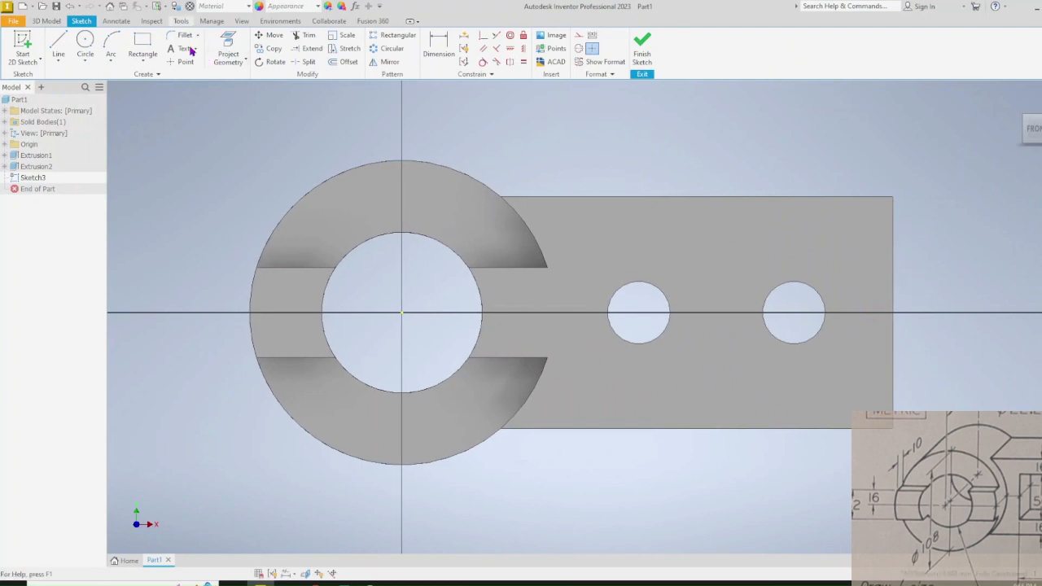
{"action": "left_click", "coordinate": [228, 45]}
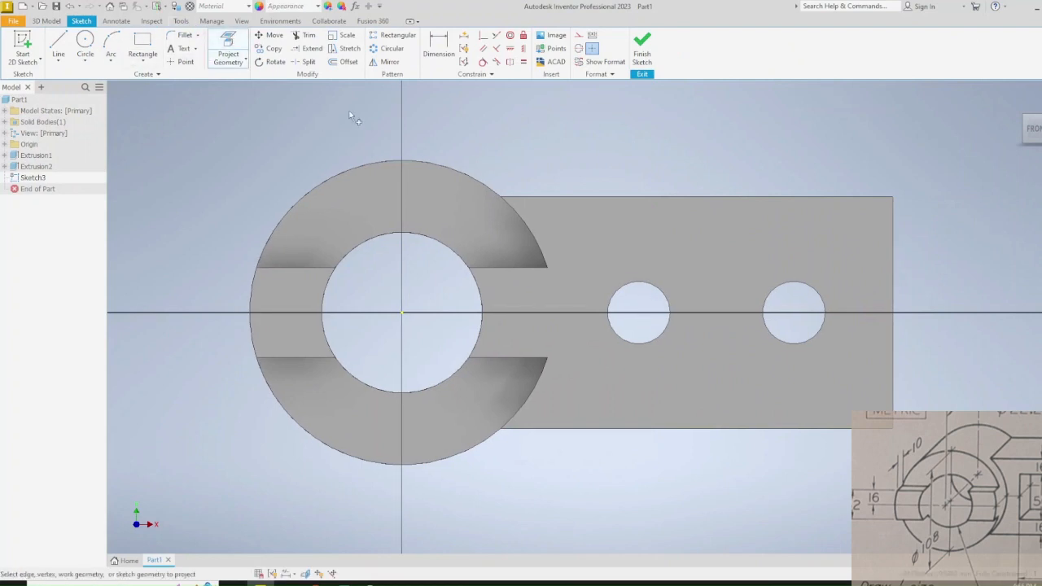
{"action": "left_click", "coordinate": [455, 195]}
- Draw a circle from the hub's centre out to its outer edge and project the arm's front face into the sketch
{"action": "key", "text": "c"}
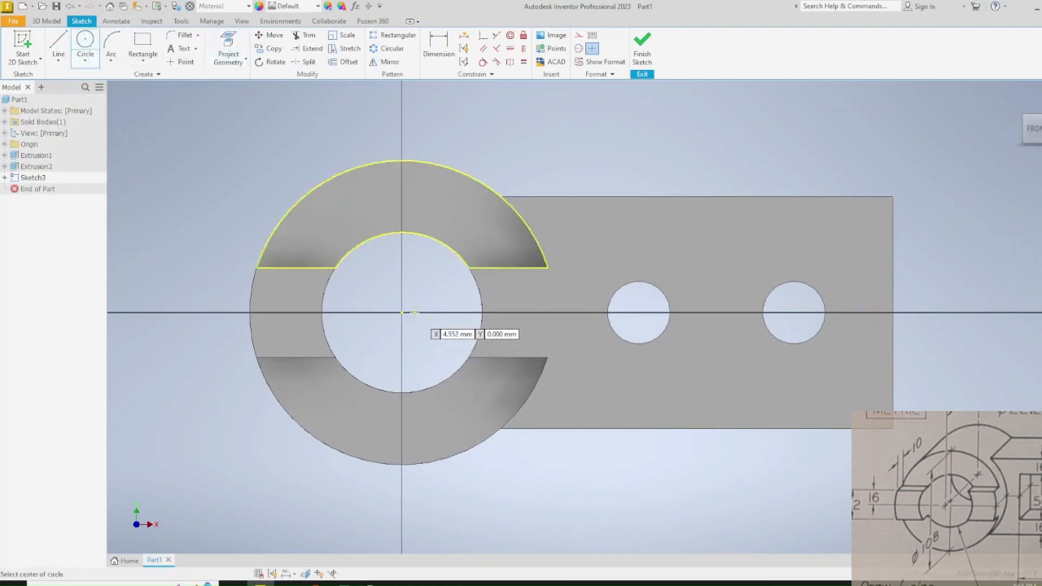
{"action": "left_click", "coordinate": [402, 312]}
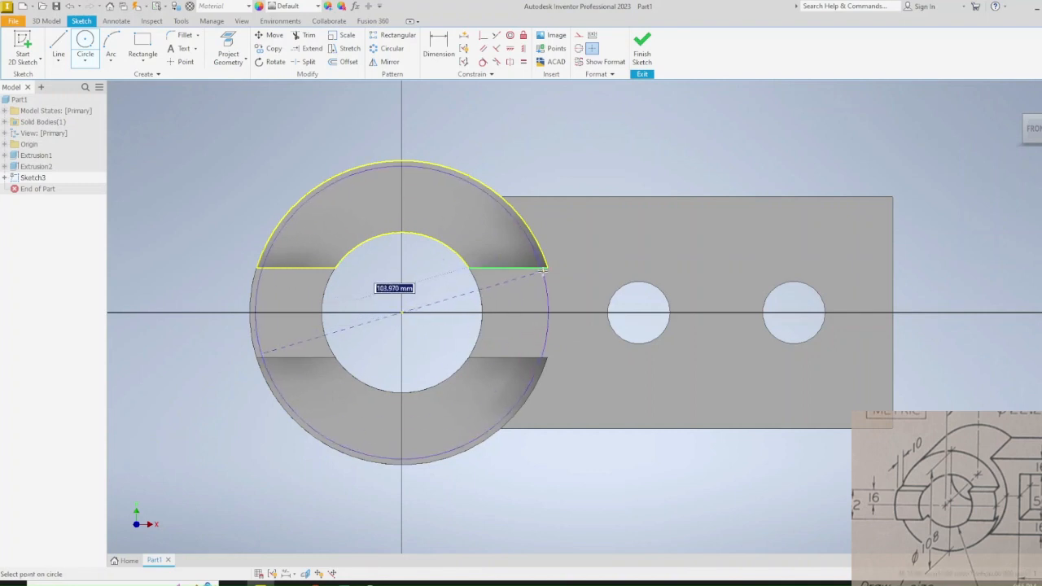
{"action": "left_click", "coordinate": [569, 292]}
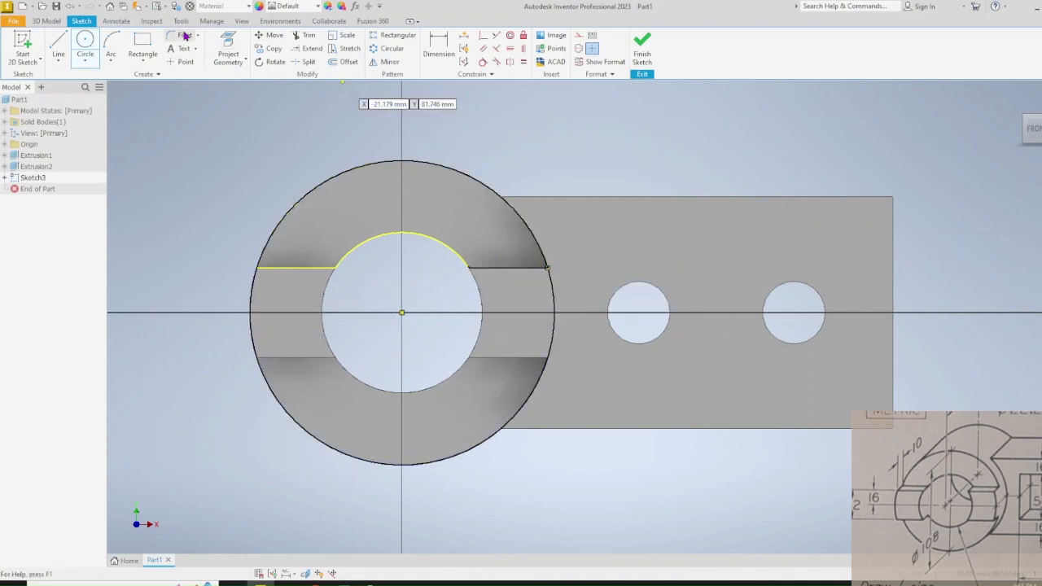
{"action": "key", "text": "Escape"}
{"action": "left_click", "coordinate": [244, 49]}
{"action": "left_click", "coordinate": [625, 228]}
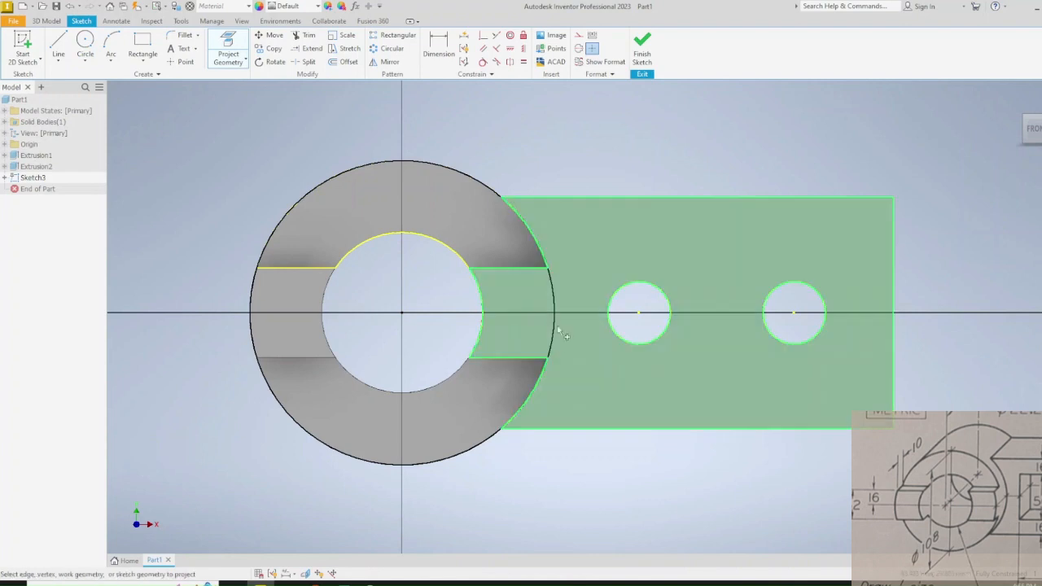
- Finish the sketch and cut-extrude the arm's front face profile outside the hub circle 20 mm into the body
{"action": "left_click", "coordinate": [643, 59]}
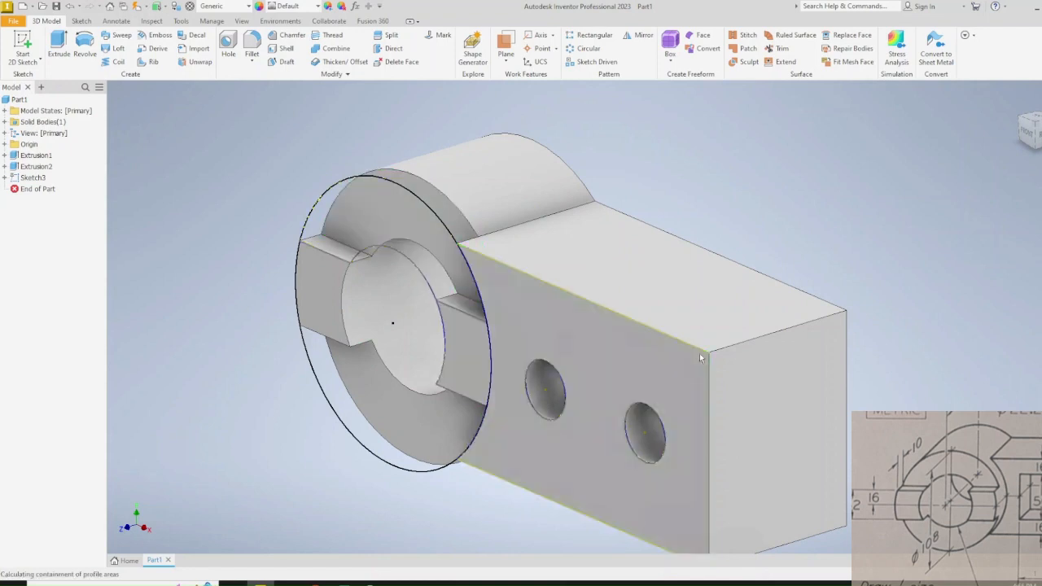
{"action": "key", "text": "e"}
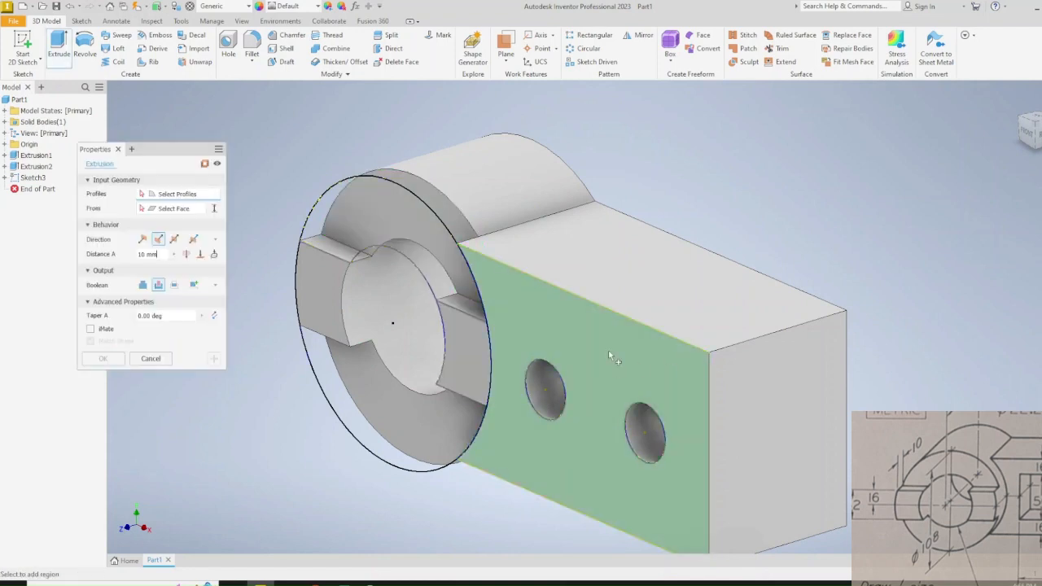
{"action": "left_click", "coordinate": [568, 338]}
{"action": "middle_click_drag", "start_coordinate": [611, 390], "coordinate": [504, 362]}
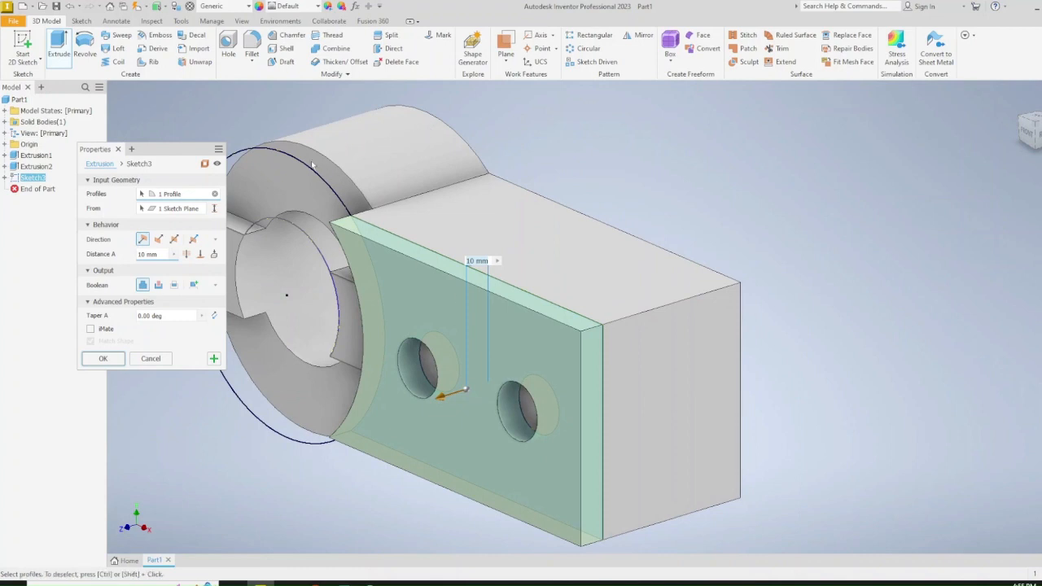
{"action": "middle_click_drag", "start_coordinate": [612, 301], "coordinate": [530, 289]}
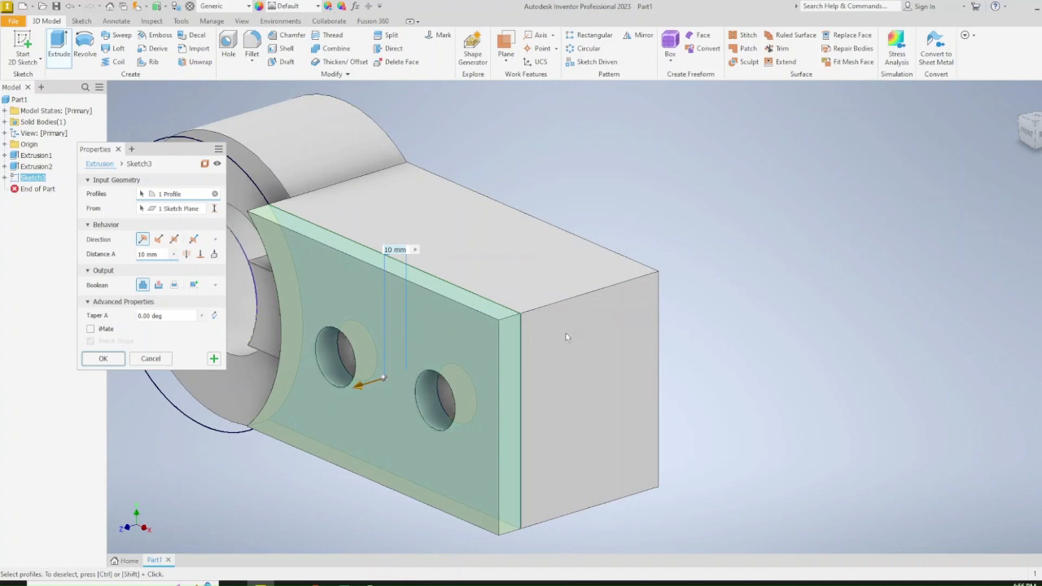
{"action": "left_click", "coordinate": [158, 238]}
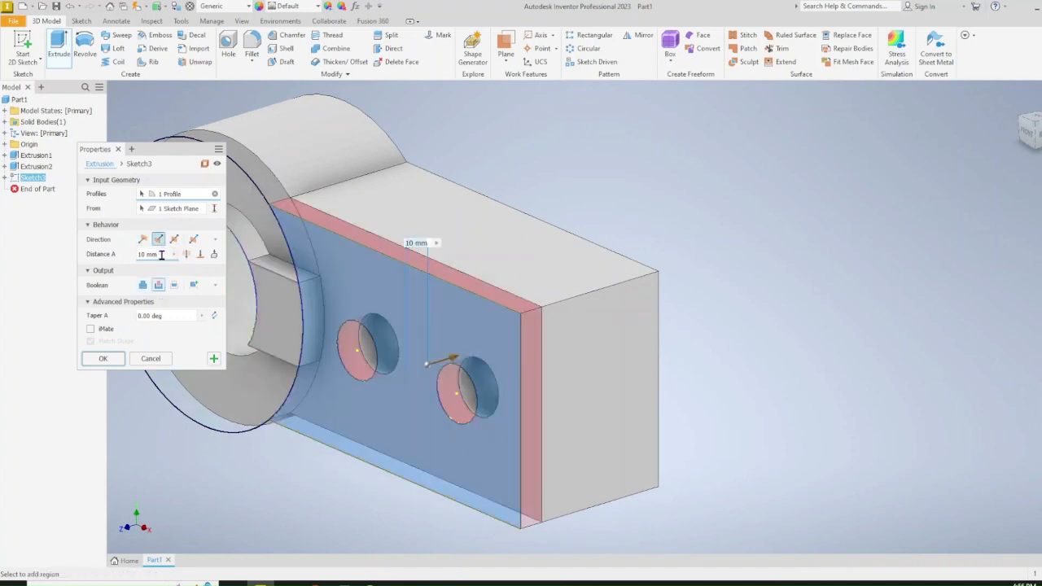
{"action": "type", "text": "20"}
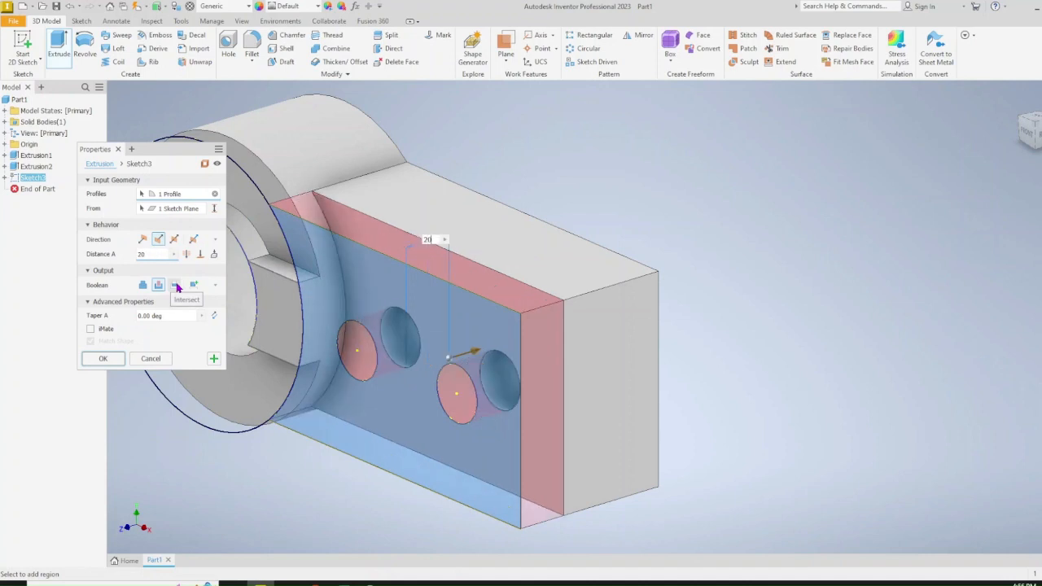
{"action": "key", "text": "Return"}
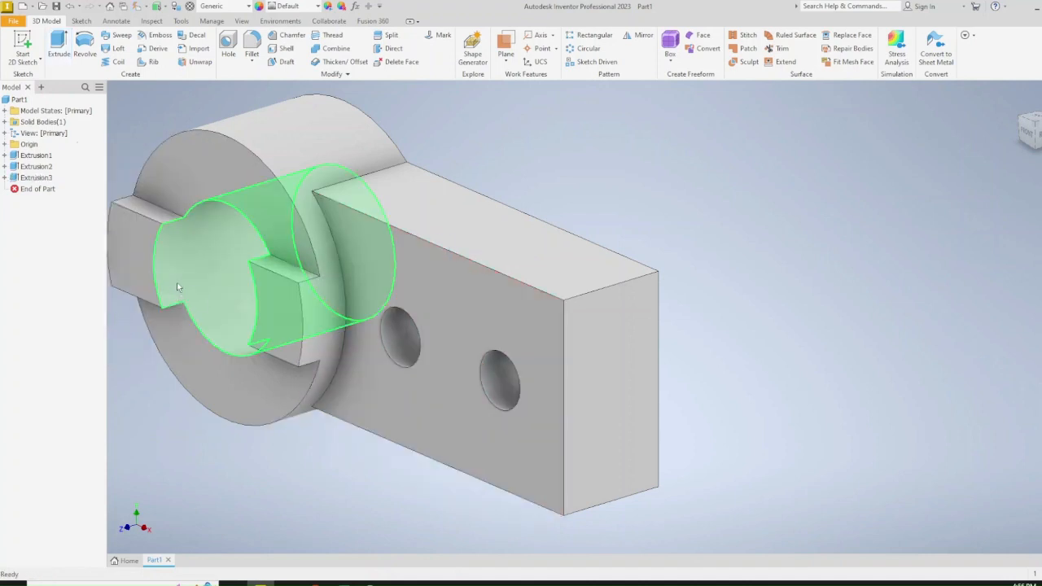
- Chamfer the front vertical edge at the arm's free end with a 12 mm distance
{"action": "left_click", "coordinate": [287, 35]}
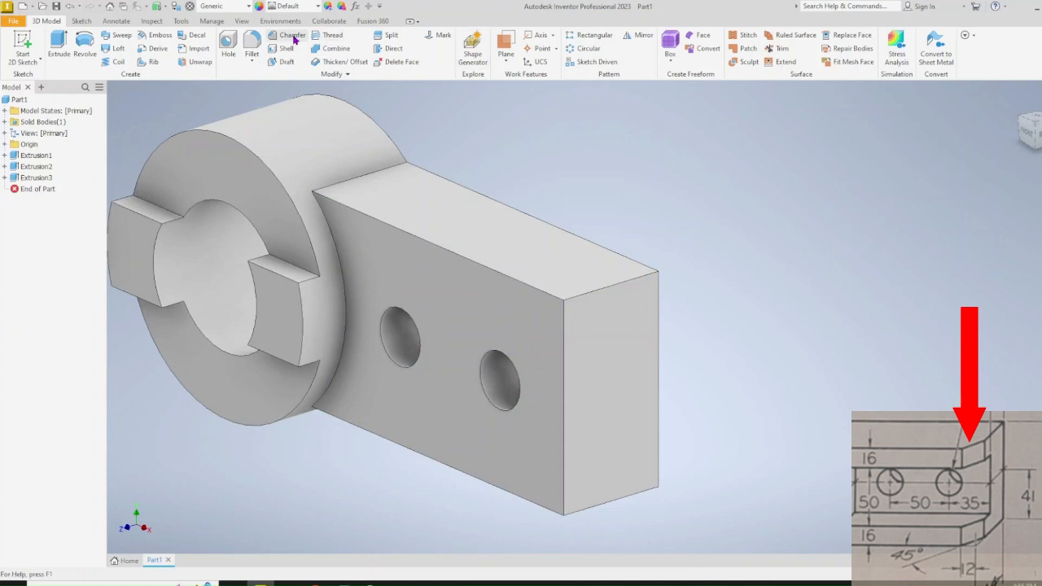
{"action": "left_click", "coordinate": [566, 380]}
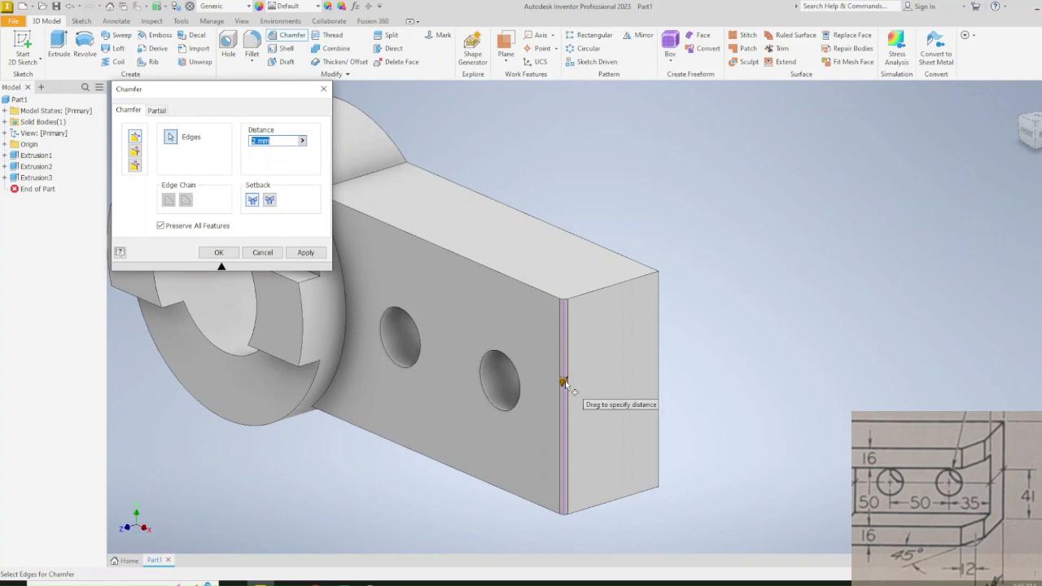
{"action": "type", "text": "12"}
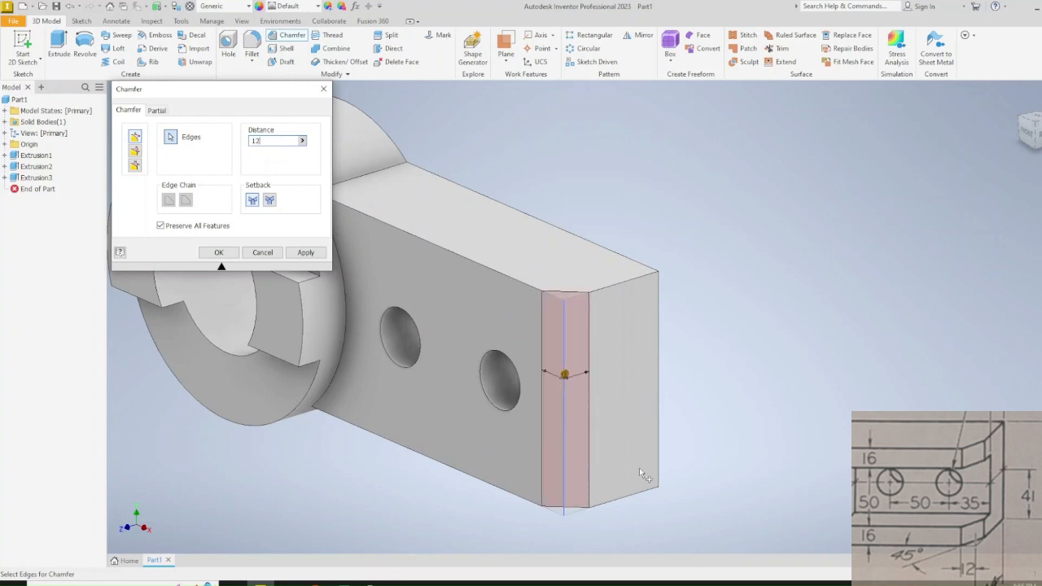
{"action": "left_click", "coordinate": [219, 253]}
- Start a sketch on the arm's front face and draw a rectangle enclosing both holes and extending past the free end
{"action": "left_click", "coordinate": [495, 294]}
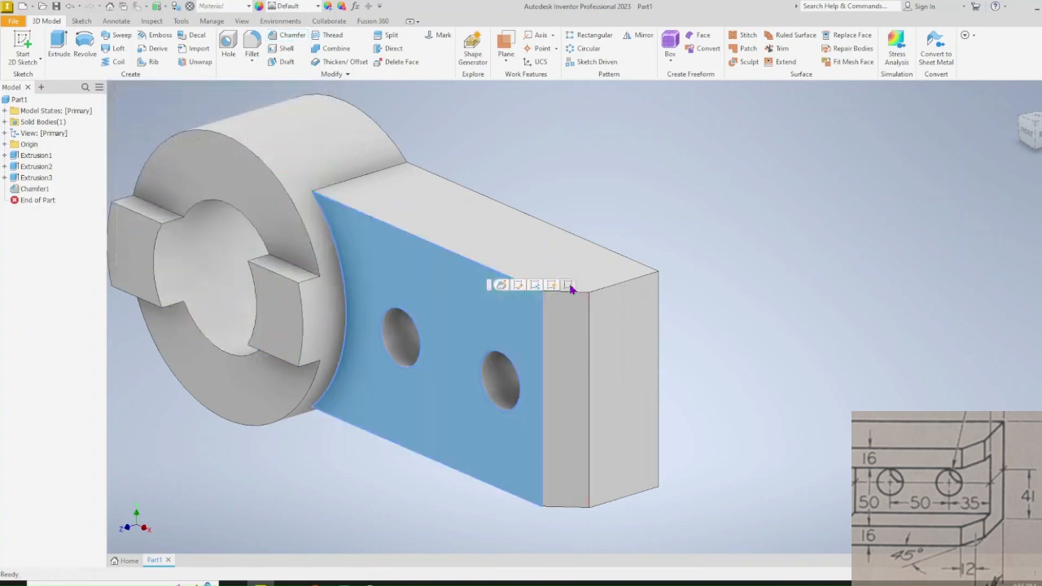
{"action": "left_click", "coordinate": [568, 285]}
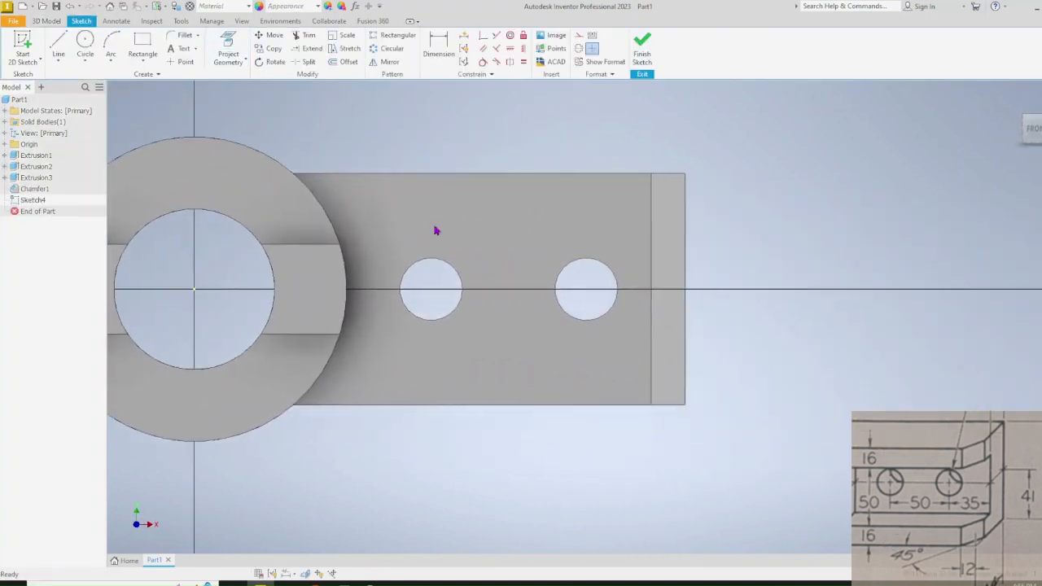
{"action": "left_click", "coordinate": [142, 45]}
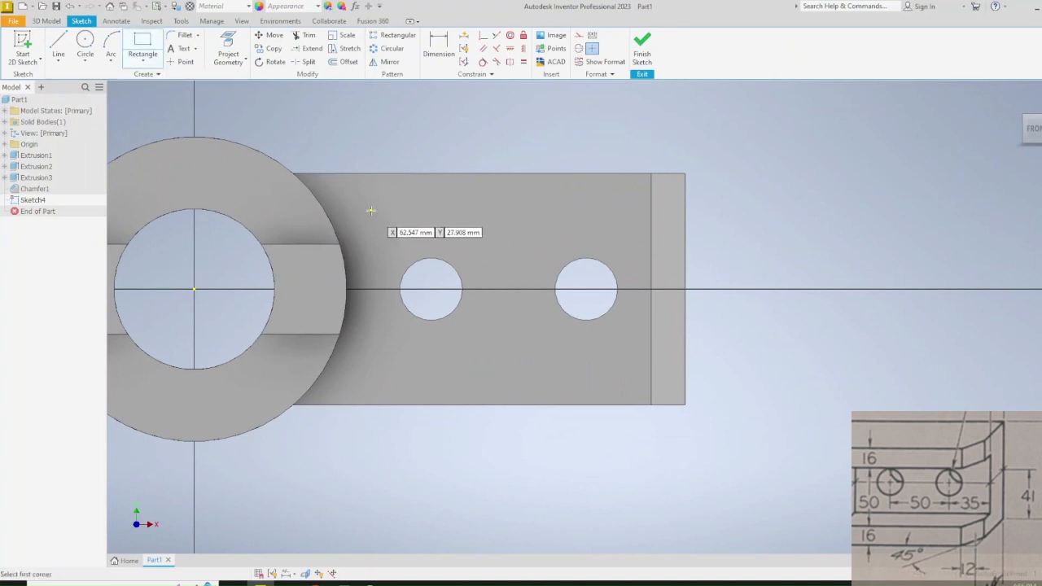
{"action": "left_click", "coordinate": [370, 211]}
{"action": "left_click", "coordinate": [749, 359]}
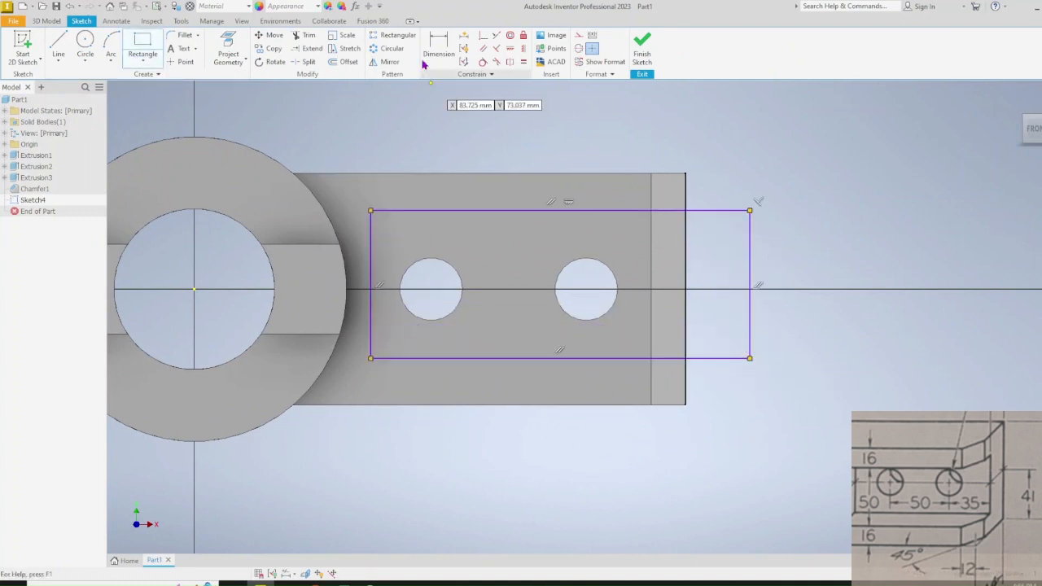
{"action": "key", "text": "Escape"}
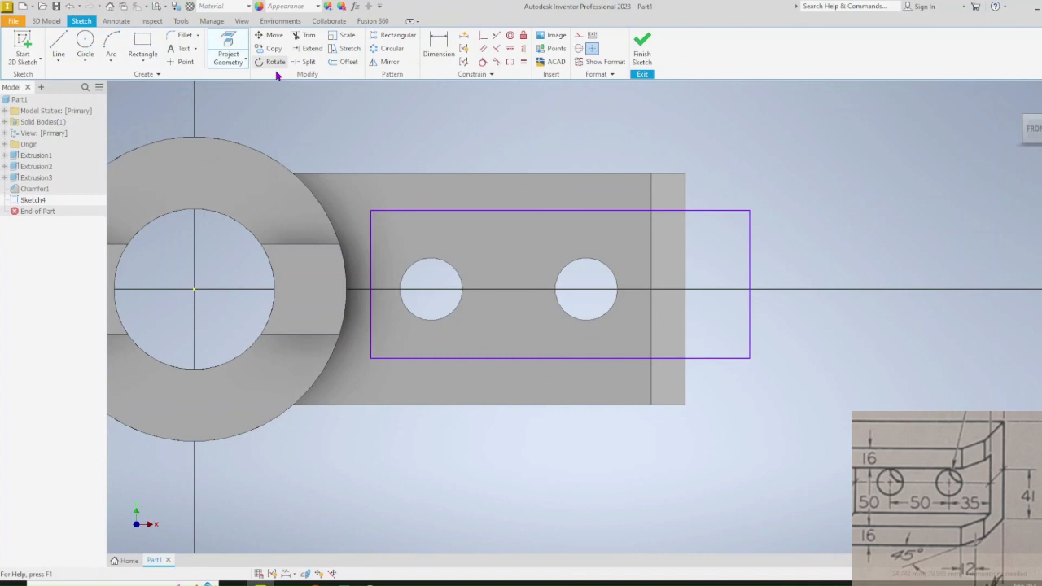
- Project the hole nearest the free end and align its centre horizontally with the midpoint of the rectangle's outer vertical side
{"action": "left_click", "coordinate": [617, 281]}
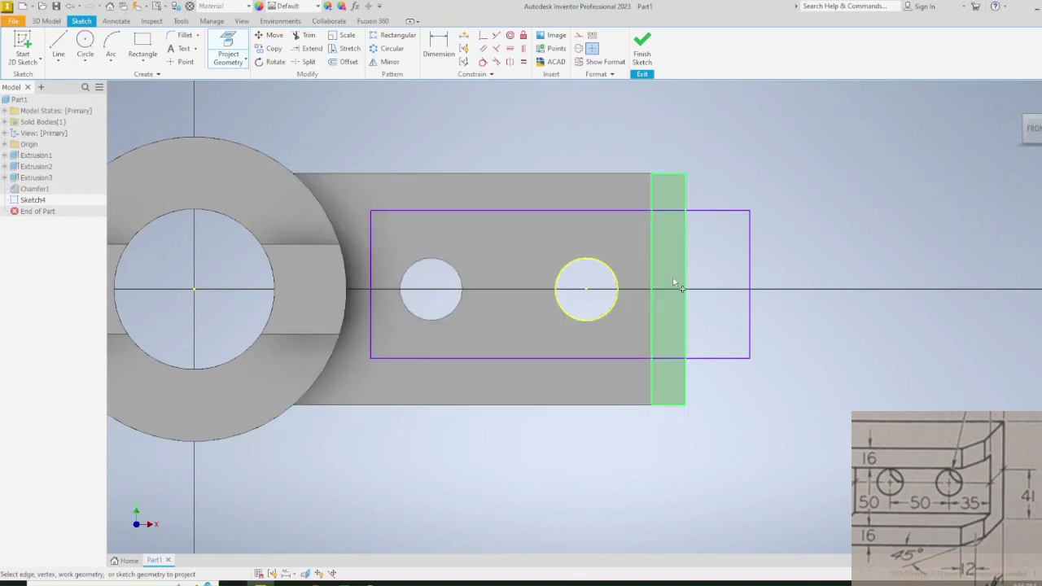
{"action": "left_click", "coordinate": [511, 49]}
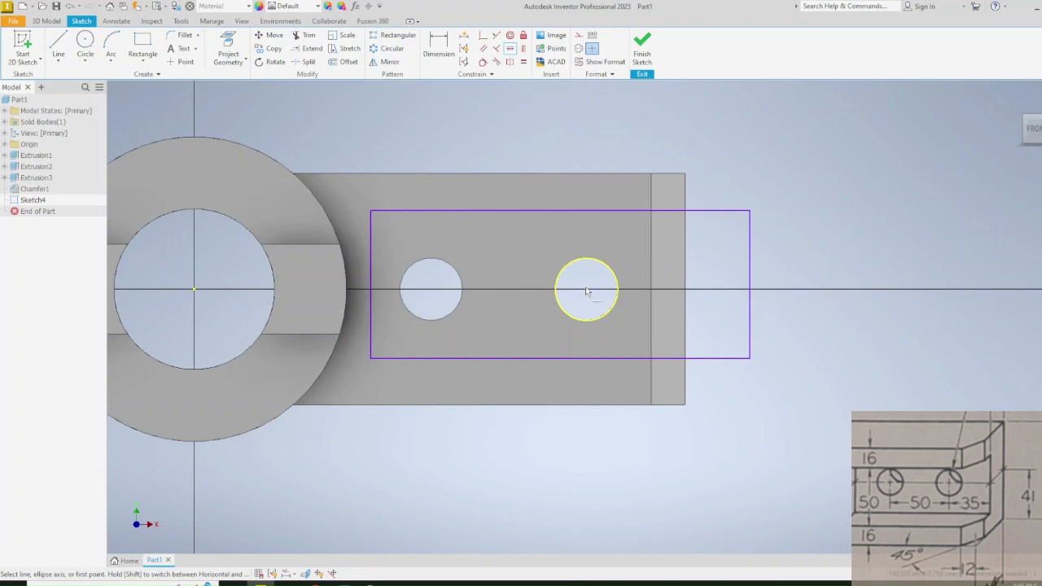
{"action": "left_click", "coordinate": [586, 290]}
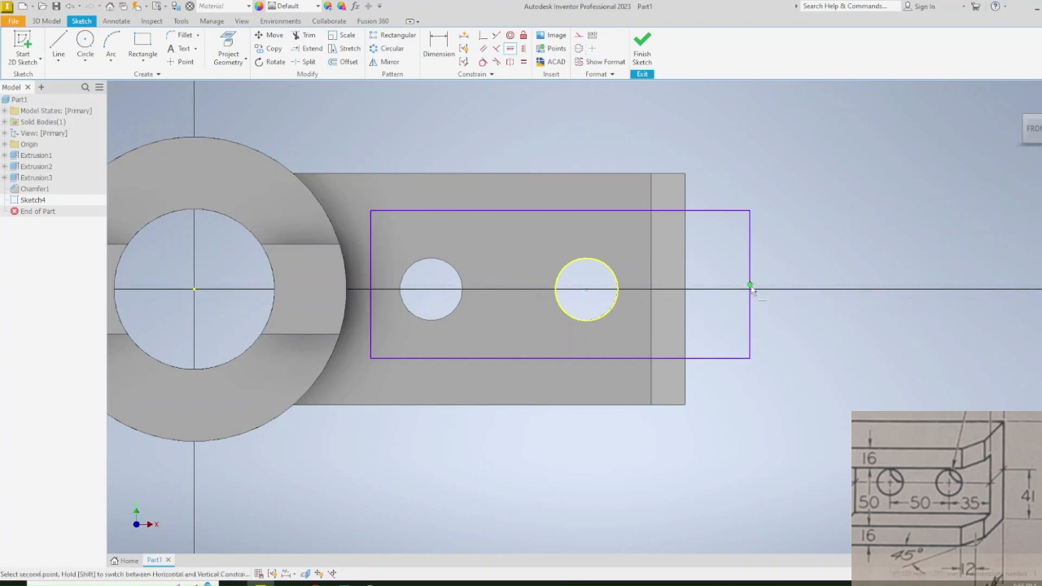
{"action": "left_click", "coordinate": [750, 287]}
- Dimension the rectangle's vertical side nearest the hub 114 mm from the arm's free end
{"action": "left_click", "coordinate": [439, 47]}
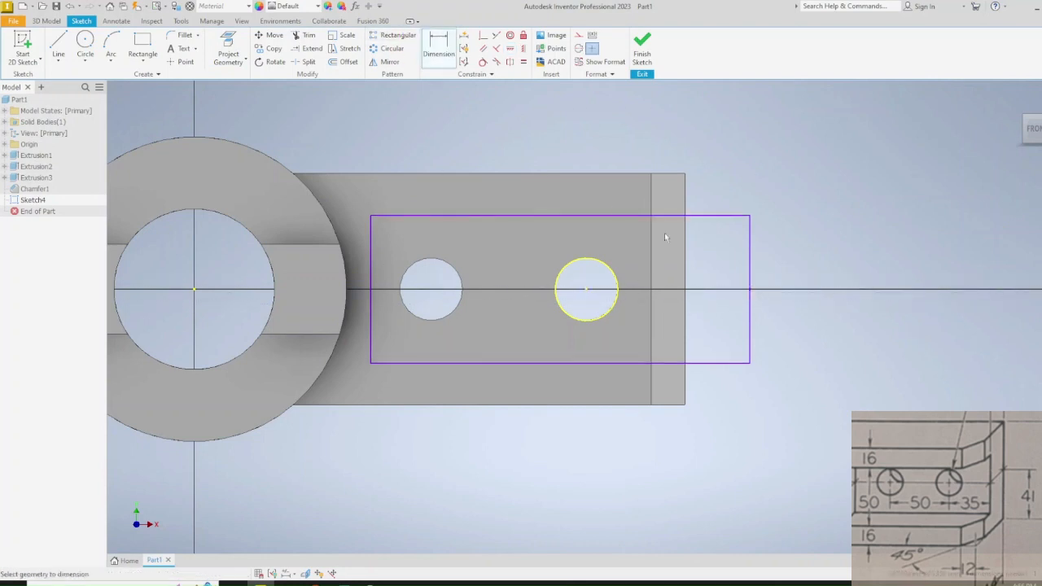
{"action": "left_click", "coordinate": [370, 252]}
{"action": "left_click", "coordinate": [685, 195]}
{"action": "left_click", "coordinate": [431, 129]}
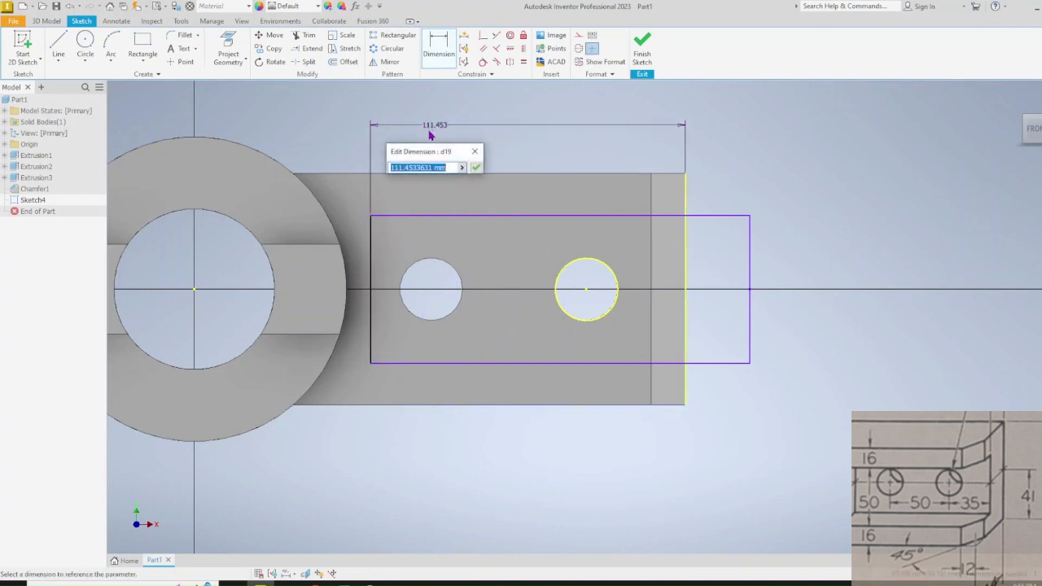
{"action": "type", "text": "114"}
{"action": "key", "text": "Return"}
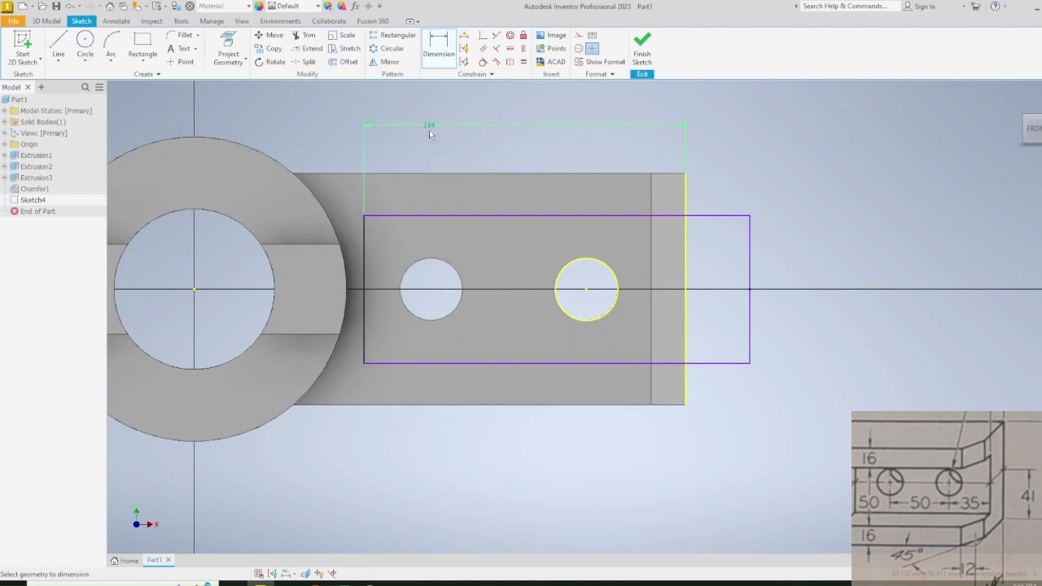
- Dimension the distance between the rectangle's horizontal sides as 50 mm and finish the sketch
{"action": "left_click", "coordinate": [737, 215]}
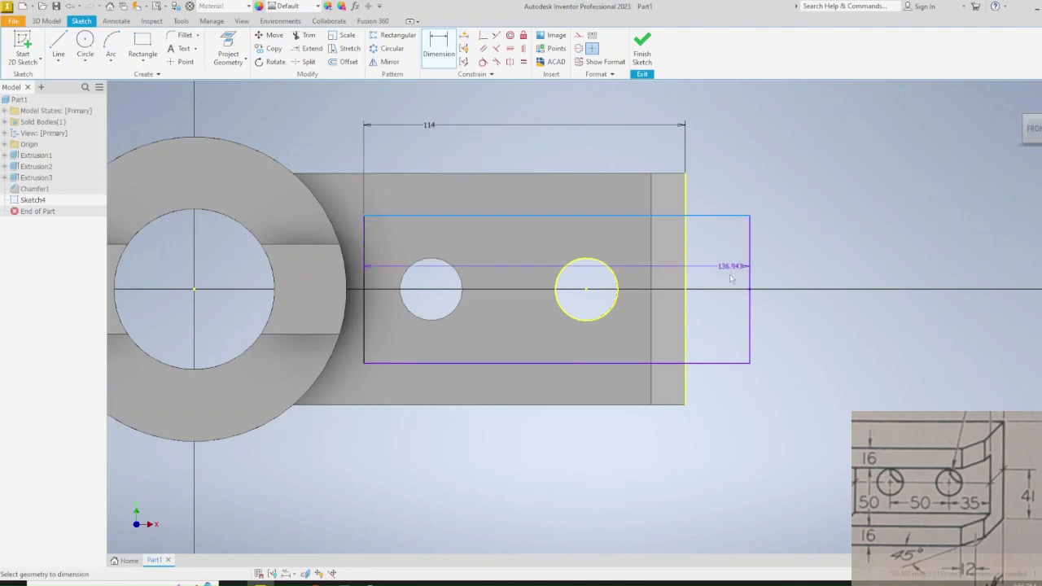
{"action": "left_click", "coordinate": [722, 363]}
{"action": "left_click", "coordinate": [810, 332]}
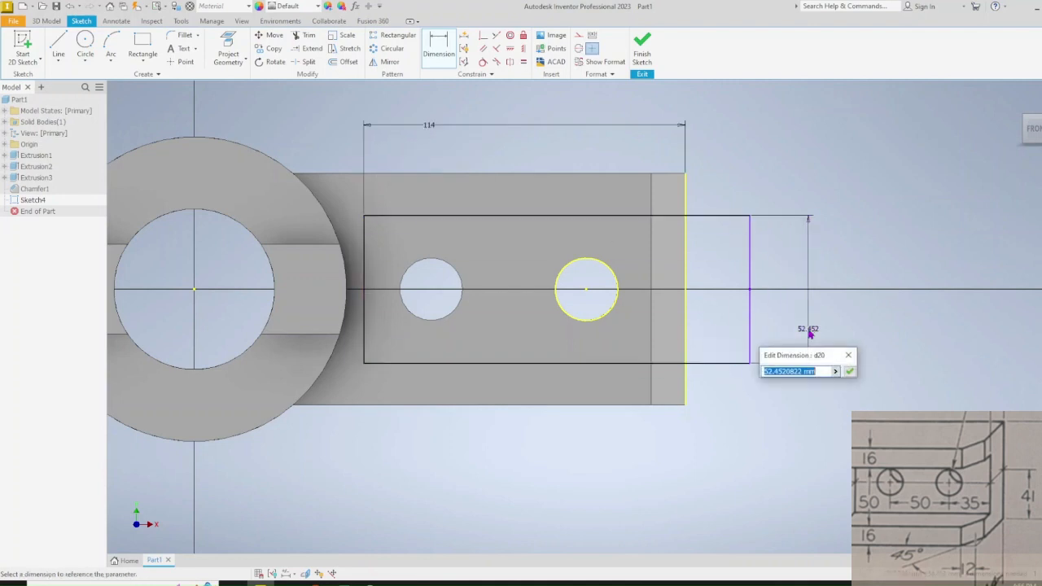
{"action": "type", "text": "50"}
{"action": "key", "text": "Return"}
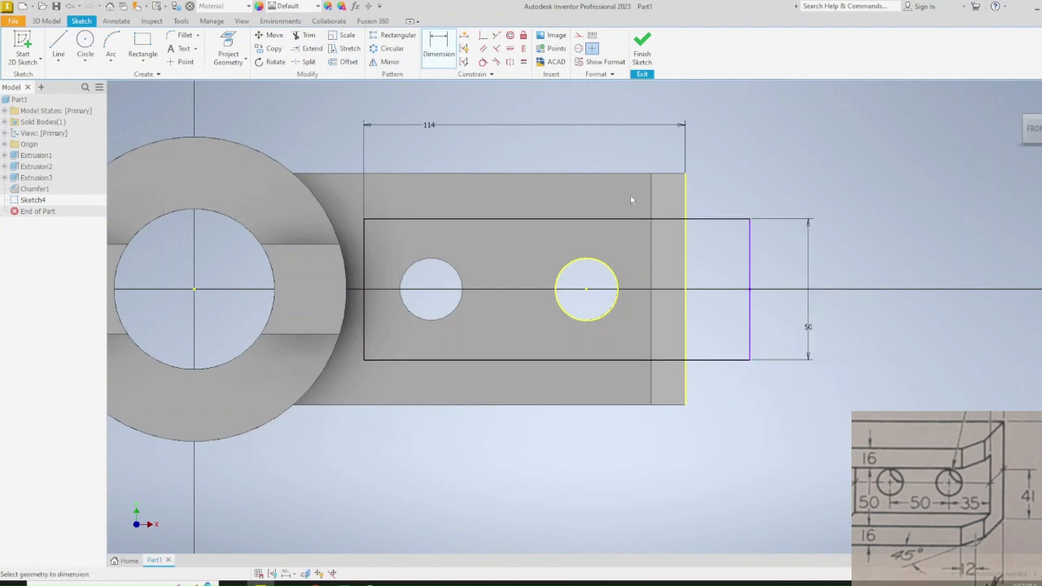
{"action": "left_click", "coordinate": [628, 62]}
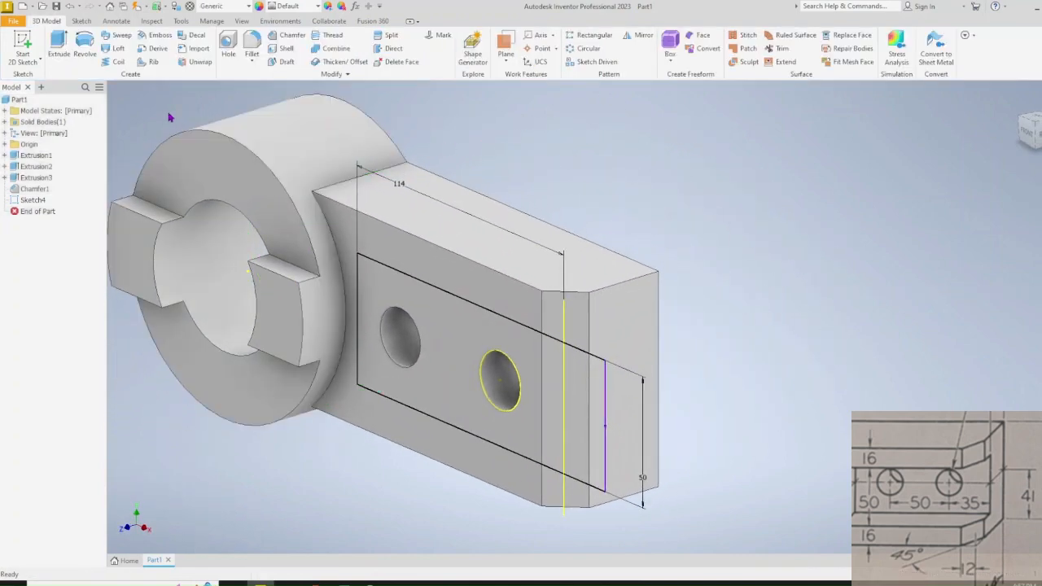
- Extrude-cut the rectangle's three profiles 22 mm into the arm, including the area over the projected hole
{"action": "left_click", "coordinate": [58, 45]}
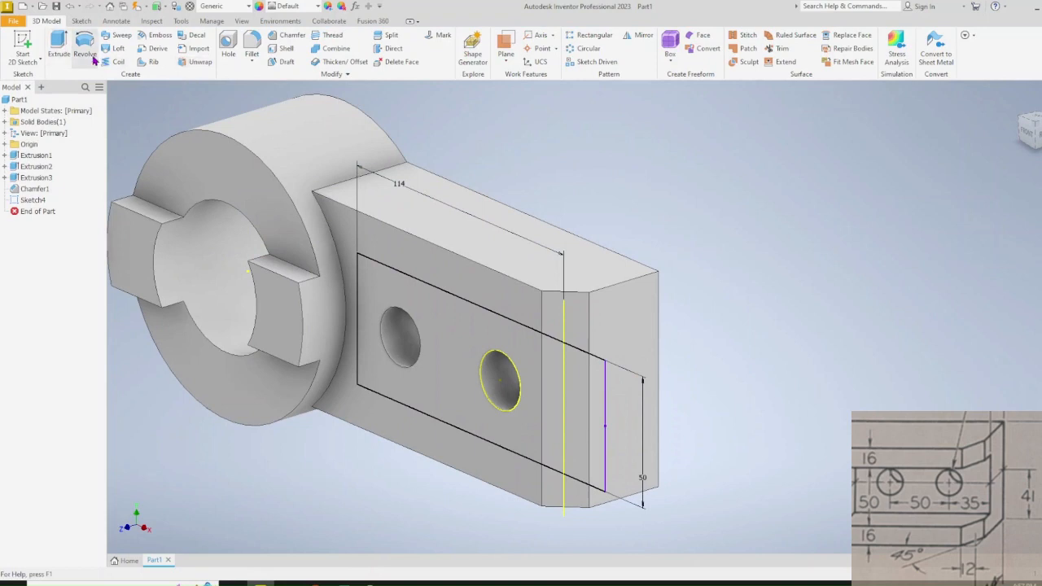
{"action": "left_click", "coordinate": [605, 364]}
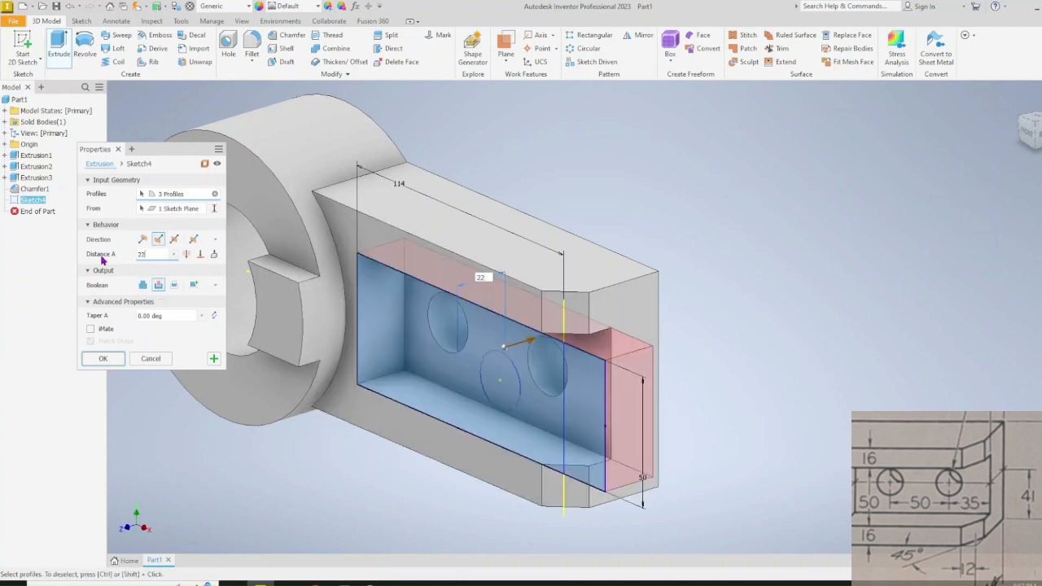
{"action": "key", "text": "Return"}
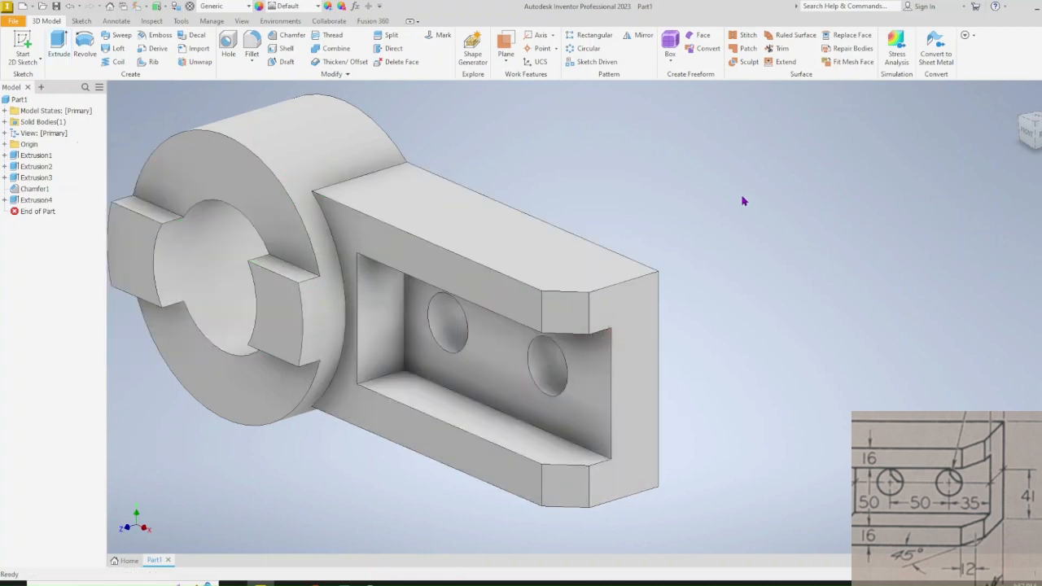
{"action": "middle_click_drag", "start_coordinate": [395, 342], "coordinate": [476, 352]}
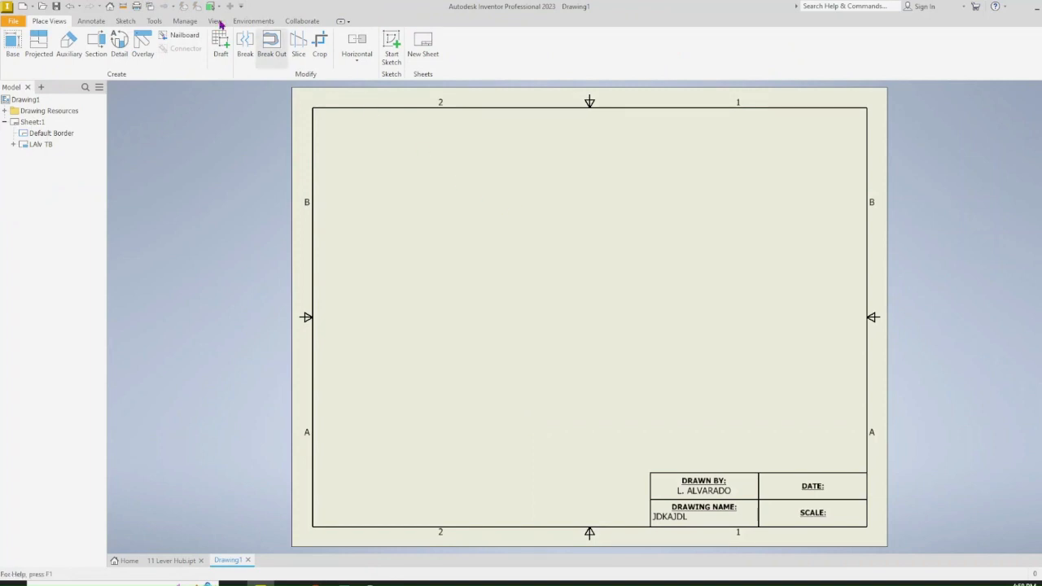
- Start a base view of the 11 Lever Hub part, with the front view in the sheet's lower-left area at 1/2 scale
{"action": "left_click", "coordinate": [20, 48]}
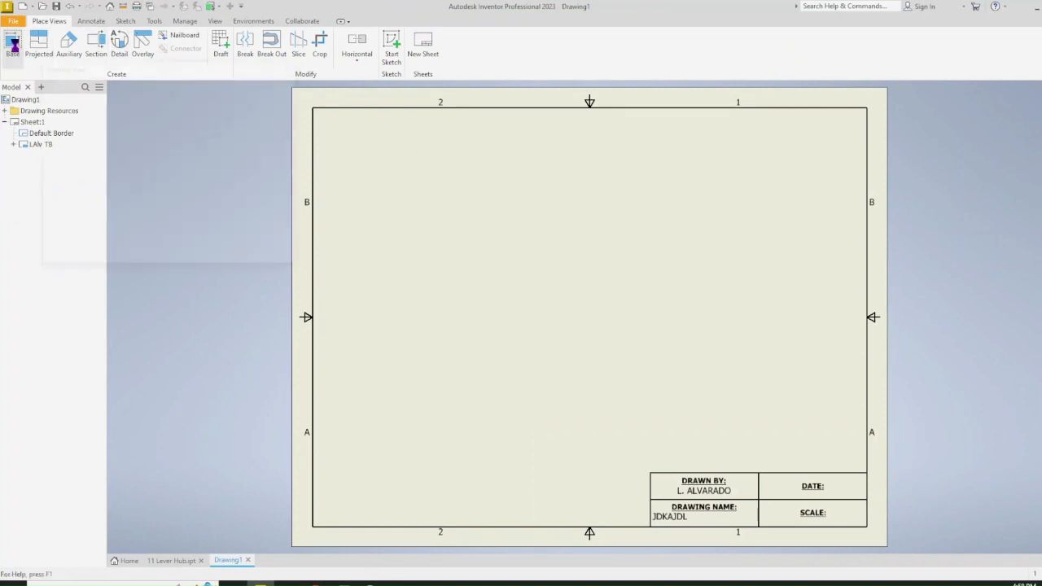
{"action": "mouse_move", "coordinate": [575, 326]}
{"action": "left_mouse_down"}
{"action": "mouse_move", "coordinate": [433, 384]}
{"action": "mouse_move", "coordinate": [429, 405]}
{"action": "left_mouse_up"}
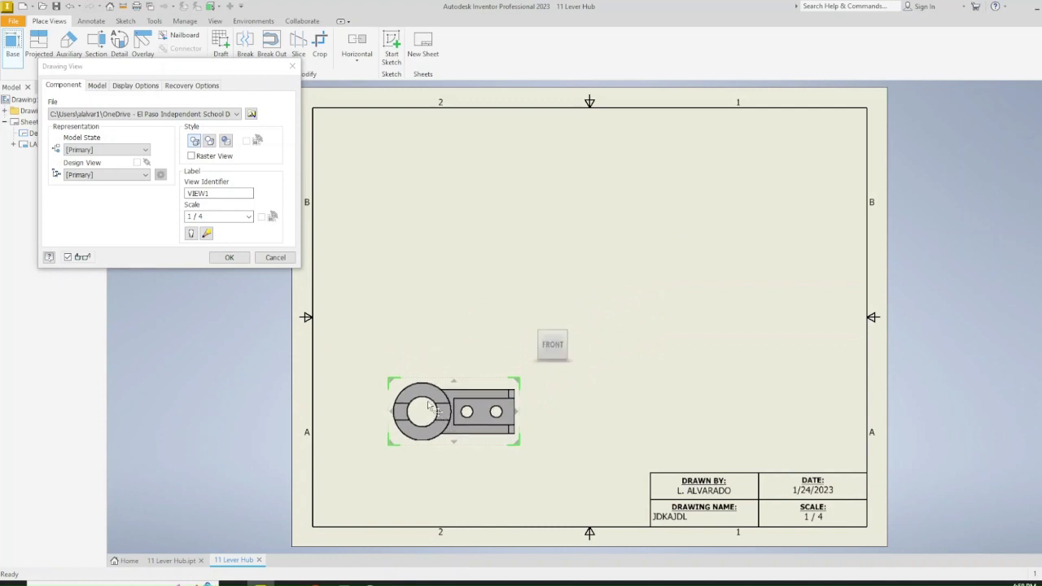
{"action": "left_click", "coordinate": [248, 217]}
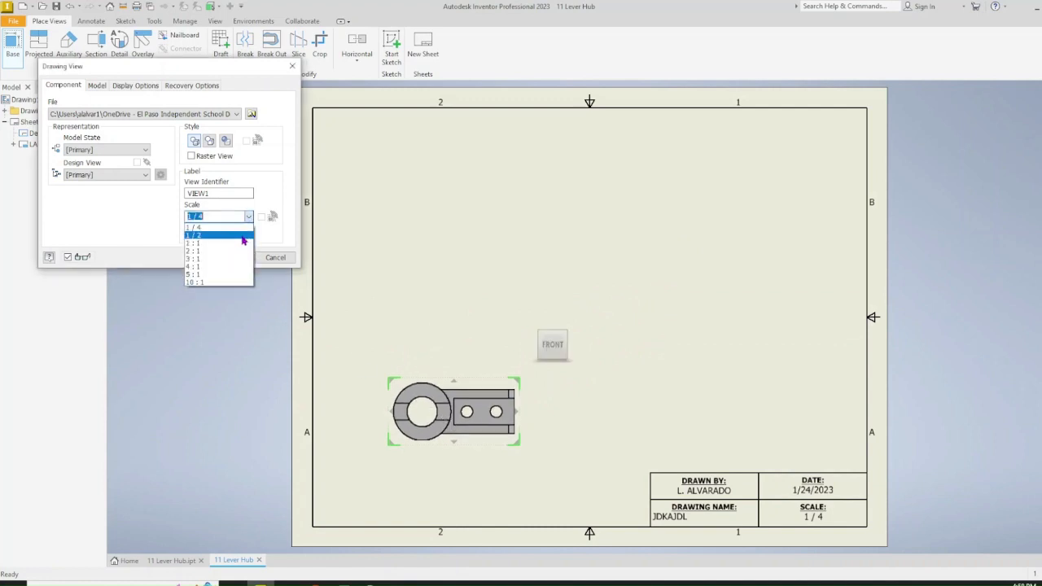
{"action": "left_click", "coordinate": [243, 236]}
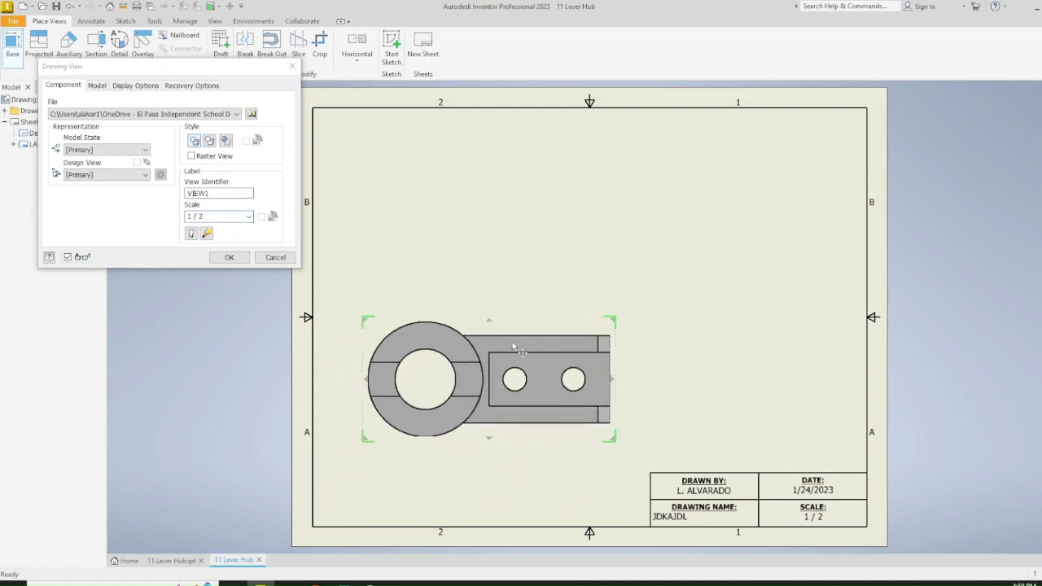
- Project a top view above the front view and a side view to its right, and create the views
{"action": "left_click", "coordinate": [459, 197]}
{"action": "left_click", "coordinate": [766, 395]}
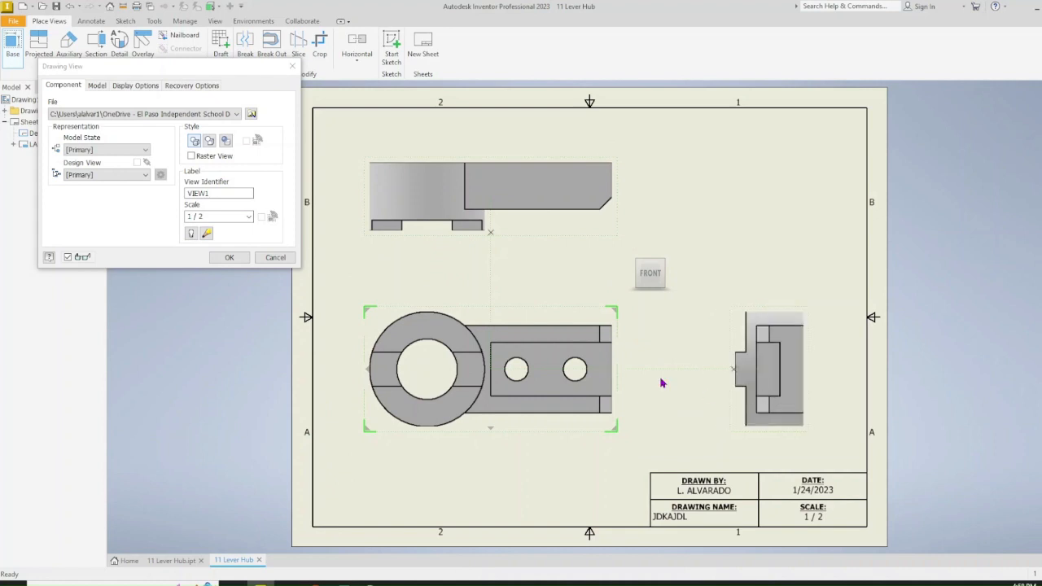
{"action": "left_click", "coordinate": [229, 257]}
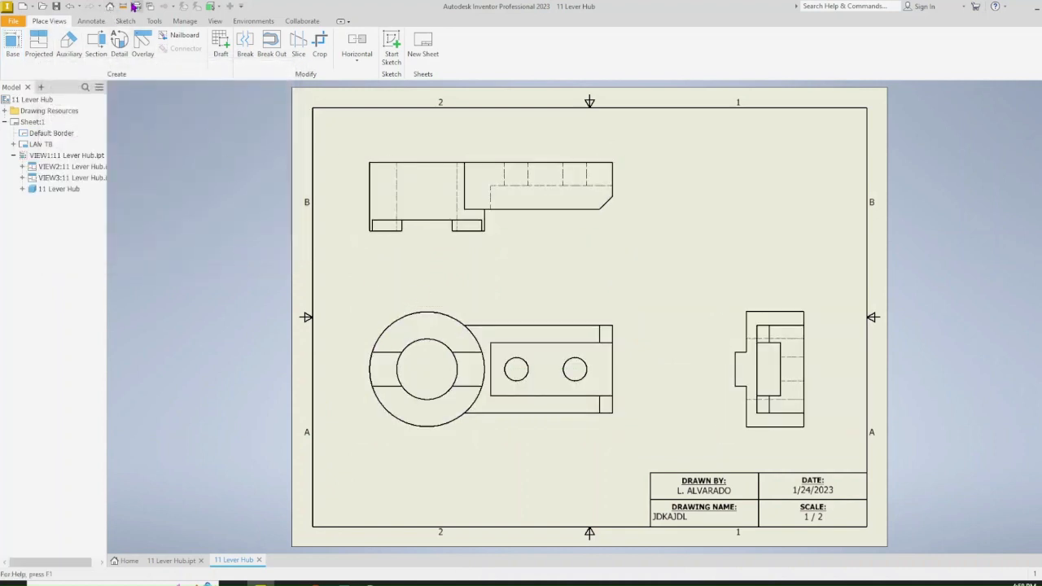
- Set the drawing's active annotation standard to Default Standard (ANSI-mm) in the document settings
{"action": "left_click", "coordinate": [189, 22]}
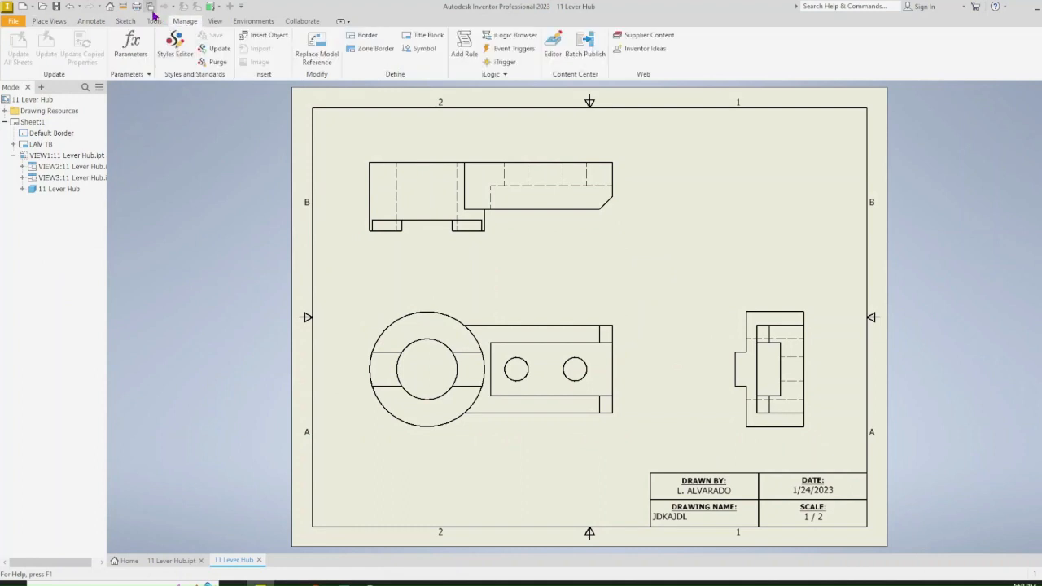
{"action": "left_click", "coordinate": [153, 21]}
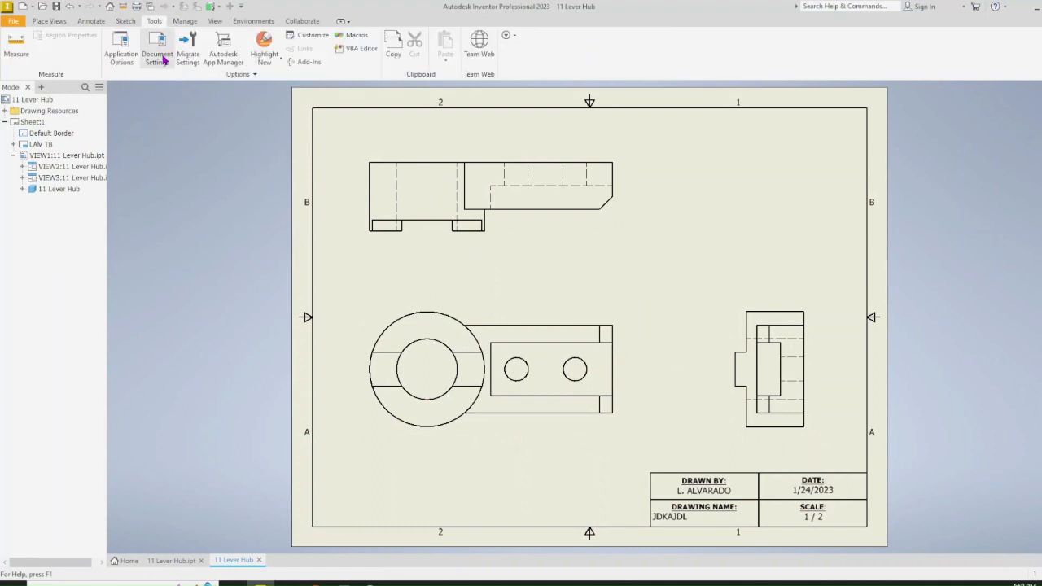
{"action": "left_click", "coordinate": [157, 57]}
{"action": "left_click", "coordinate": [497, 201]}
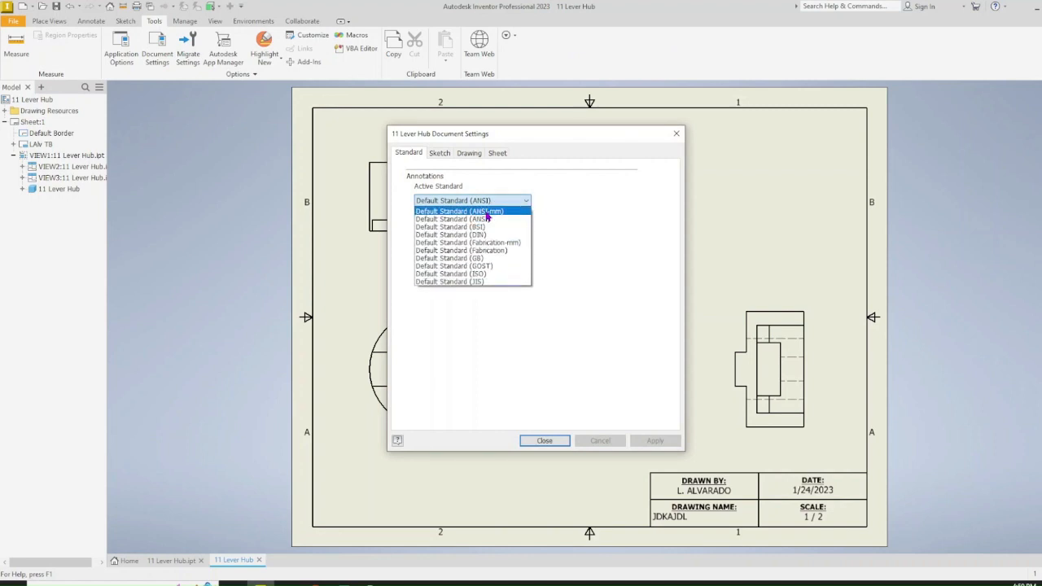
{"action": "left_click", "coordinate": [486, 212]}
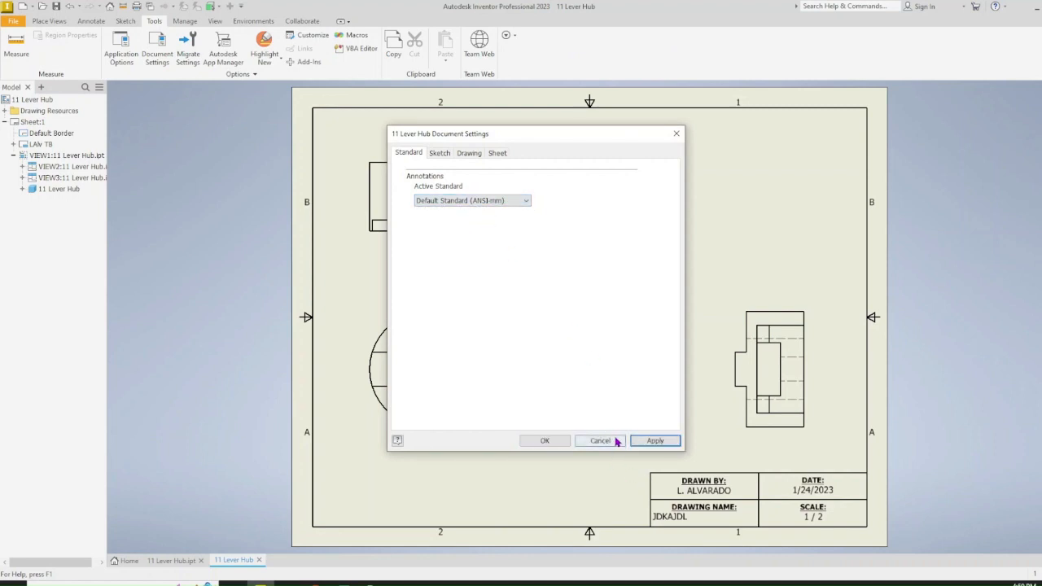
{"action": "left_click", "coordinate": [658, 444]}
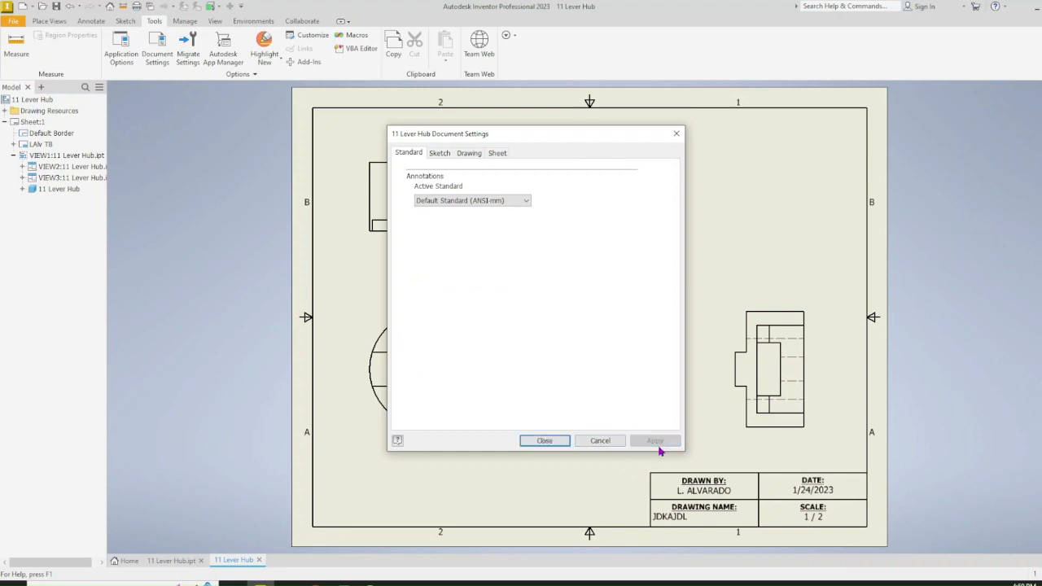
{"action": "left_click", "coordinate": [546, 440]}
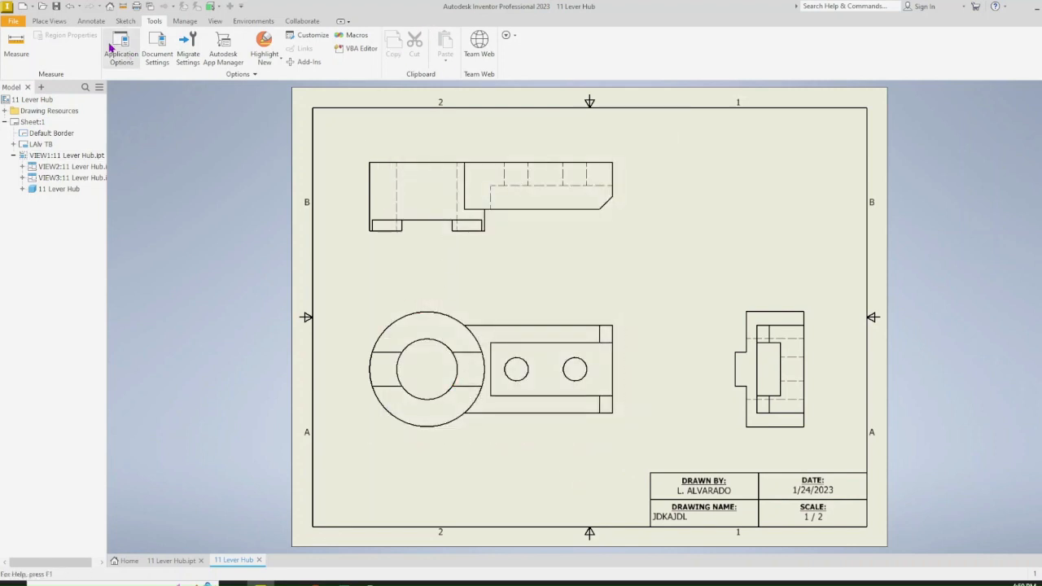
- Add center marks to the hub's outer circle and both arm holes in the front view
{"action": "left_click", "coordinate": [93, 22]}
{"action": "left_click", "coordinate": [18, 45]}
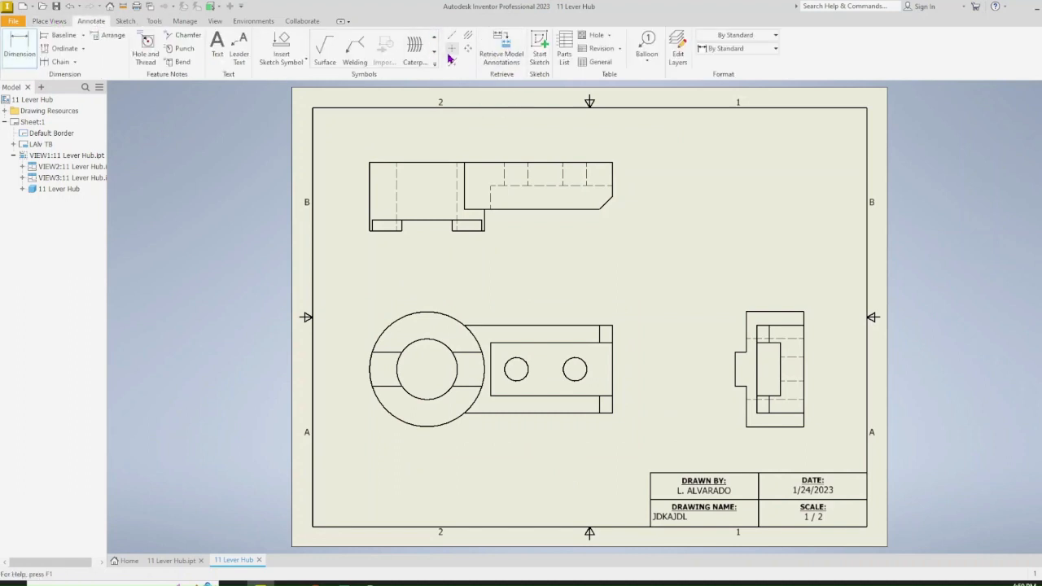
{"action": "left_click", "coordinate": [464, 322]}
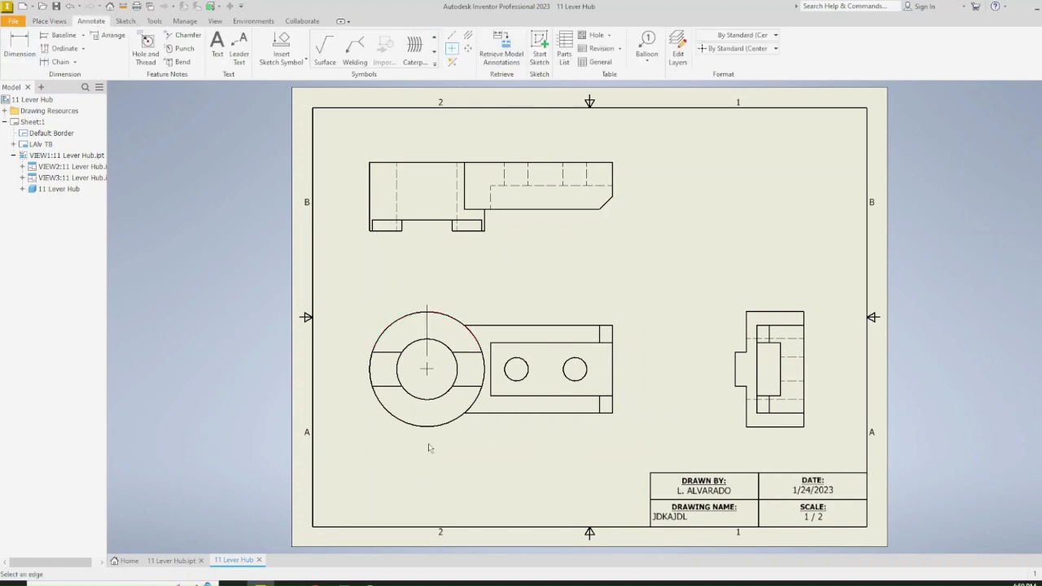
{"action": "left_click", "coordinate": [484, 366]}
{"action": "left_click", "coordinate": [528, 363]}
{"action": "left_click", "coordinate": [583, 363]}
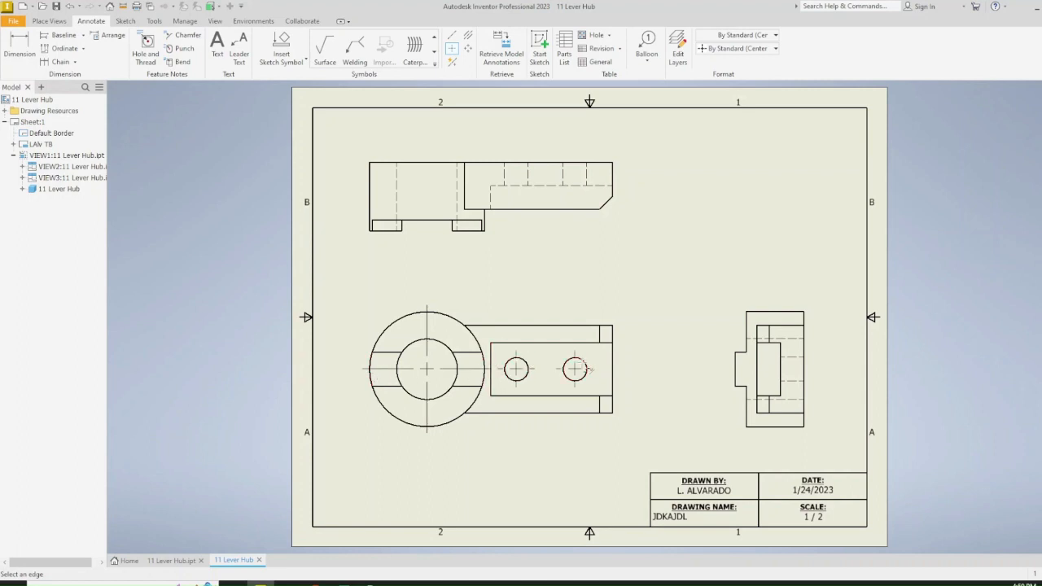
- Add bisecting centerlines to the hub bore and both arm holes in the top view, and to the side view
{"action": "left_click", "coordinate": [468, 36]}
{"action": "left_click", "coordinate": [457, 194]}
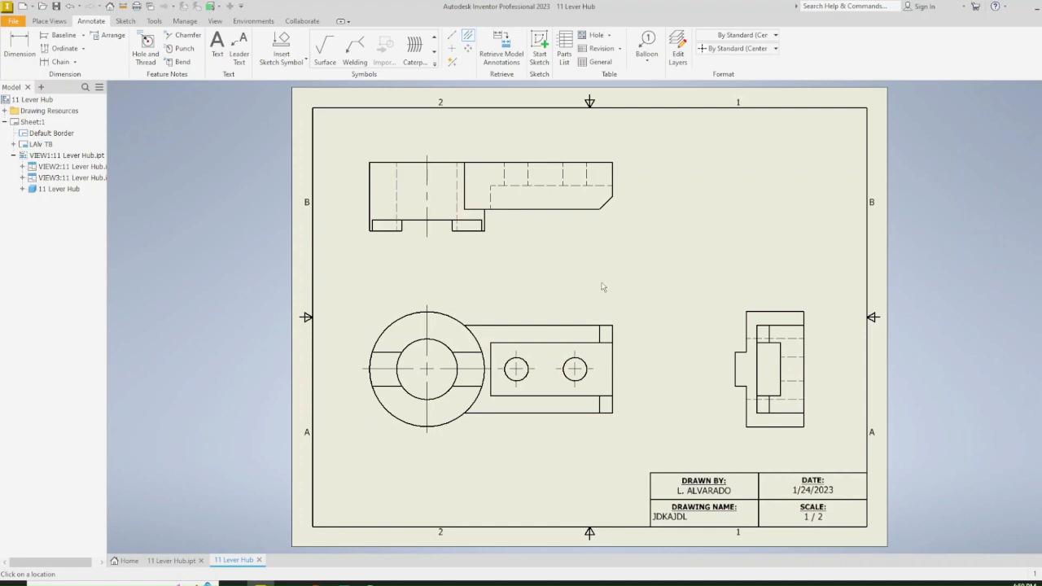
{"action": "left_click", "coordinate": [527, 176]}
{"action": "left_click", "coordinate": [563, 175]}
{"action": "left_click", "coordinate": [586, 174]}
- Dimension the radius of the hub's outer arc in the front view, placing the text above and left of the hub
{"action": "left_click", "coordinate": [21, 47]}
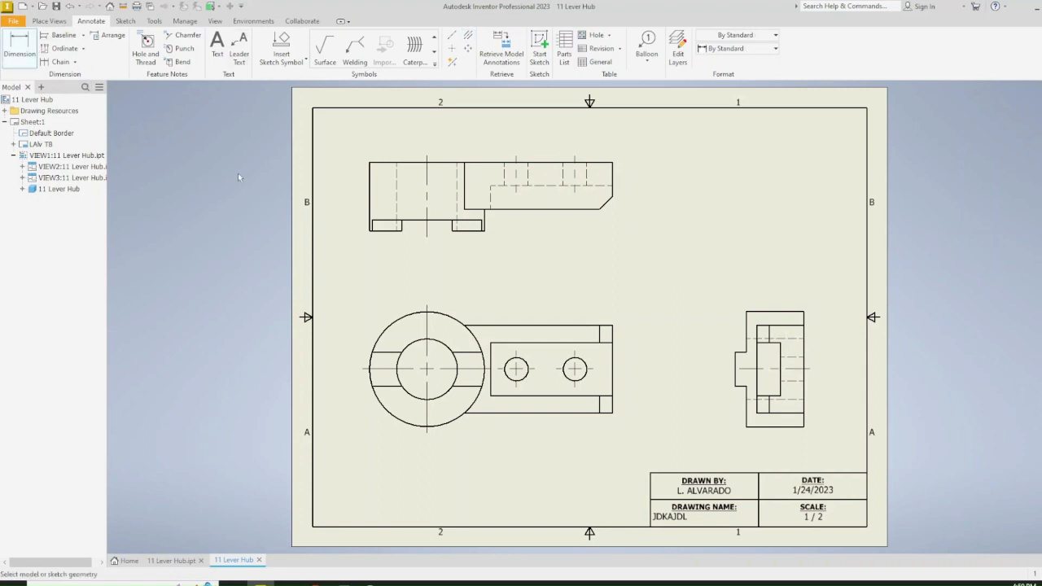
{"action": "left_click", "coordinate": [389, 333]}
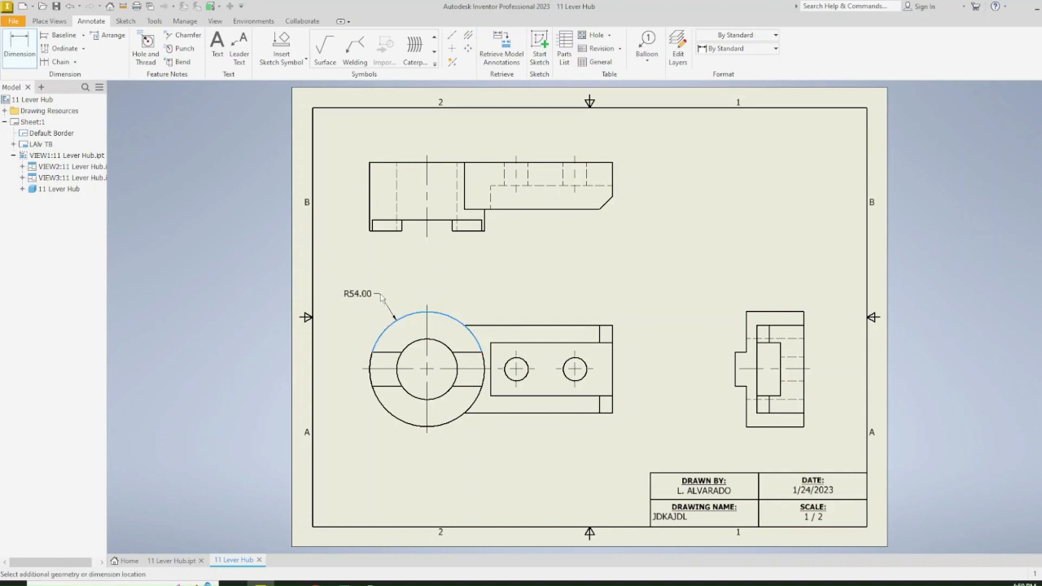
{"action": "left_click", "coordinate": [381, 297]}
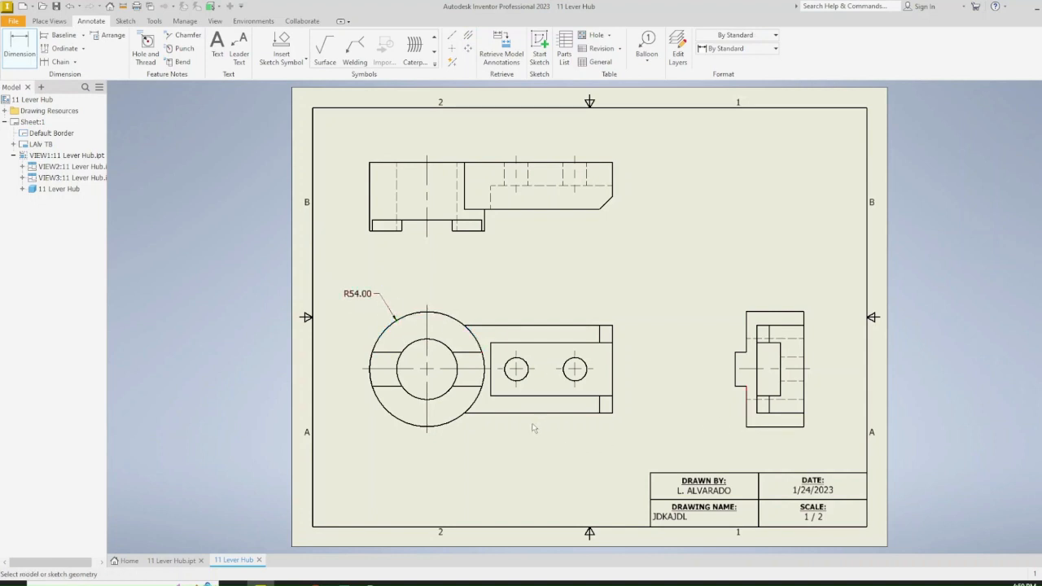